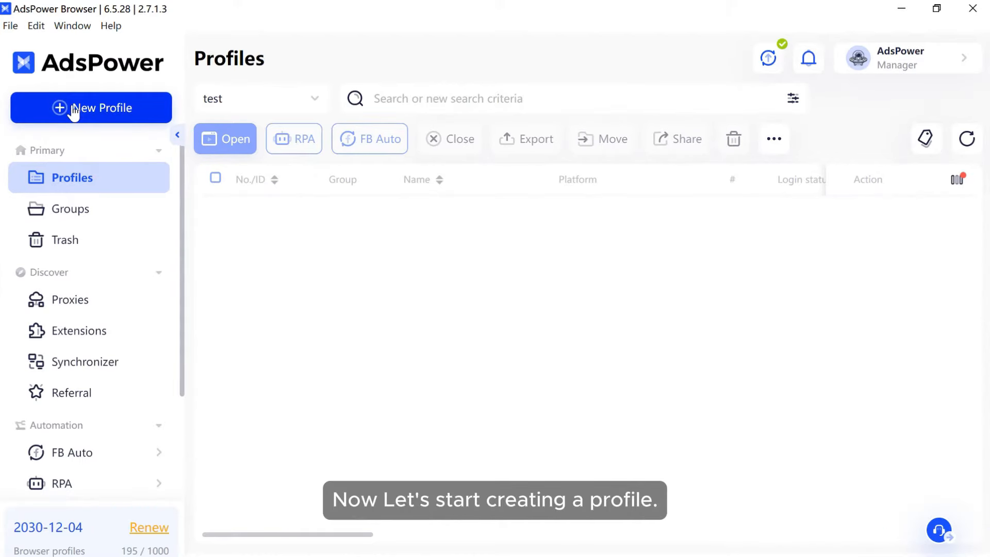
# - Start a new single browser profile that uses FlowerBrowser and choose its operating system version
pyautogui.click(75, 111)
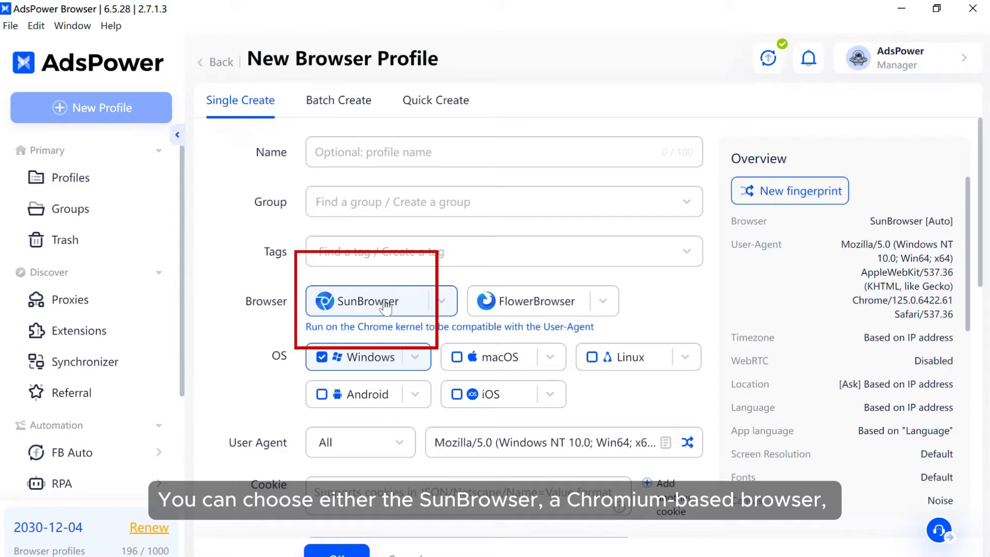
pyautogui.click(508, 308)
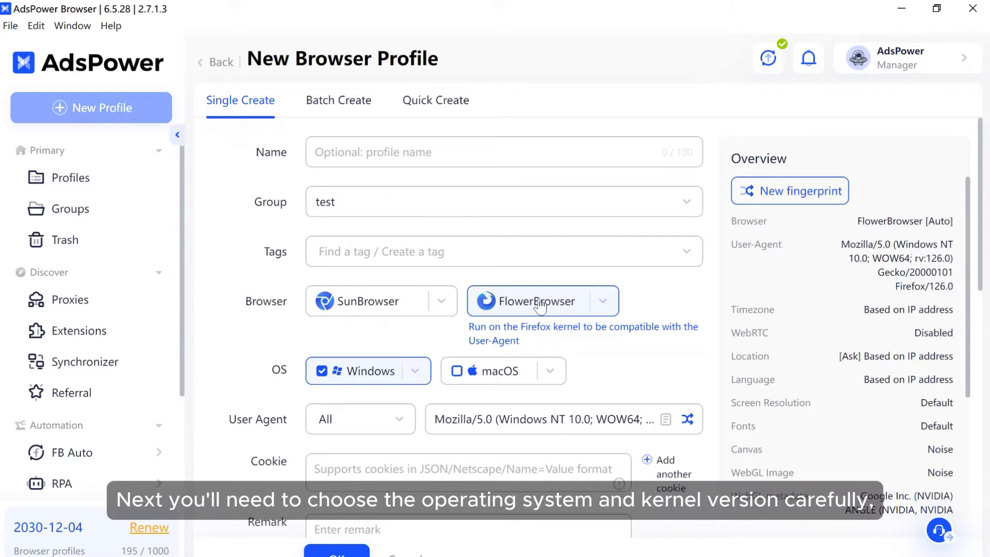
pyautogui.scroll(-2, 526, 304)
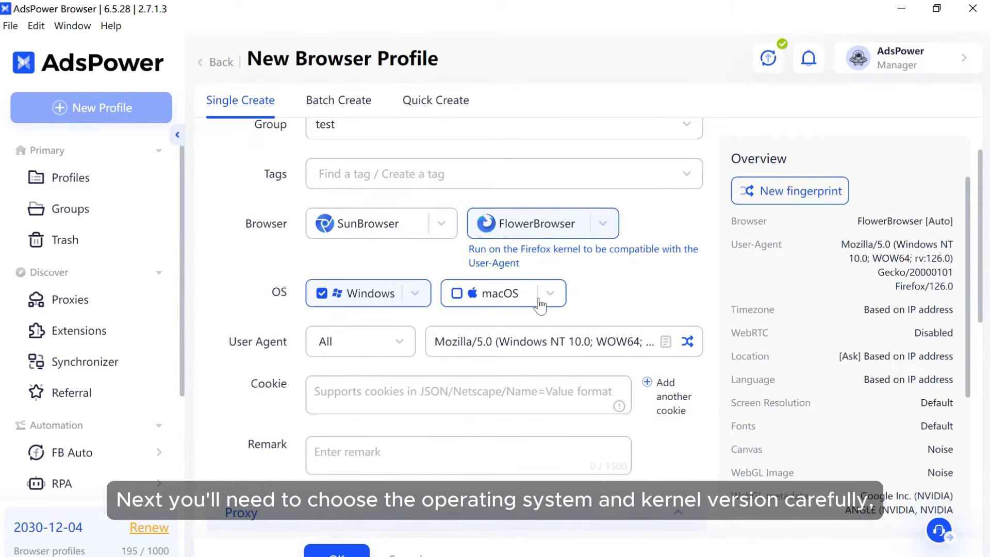
pyautogui.click(421, 298)
pyautogui.click(496, 299)
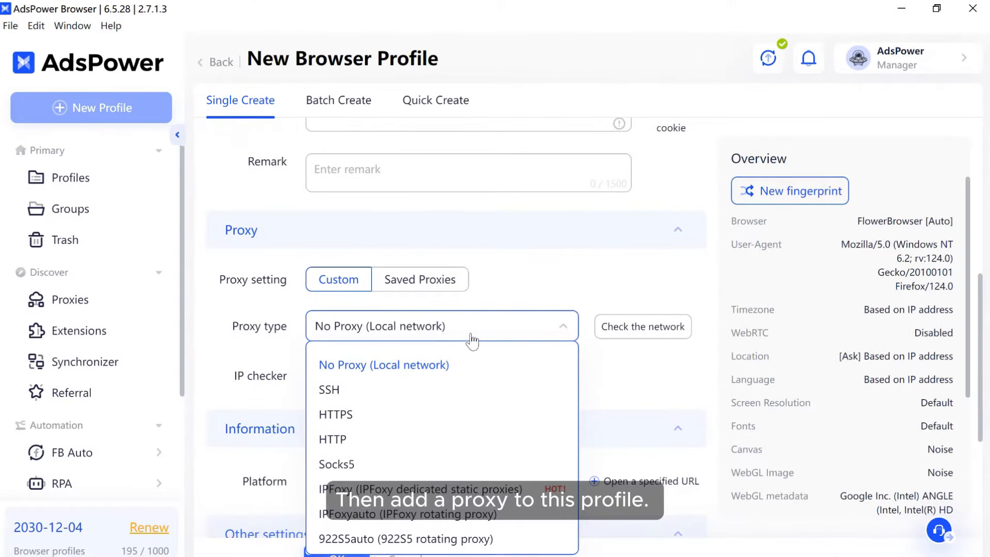
# - Set the new profile's custom proxy type to HTTPS and open the Proxies page
pyautogui.click(433, 415)
pyautogui.scroll(-3, 451, 400)
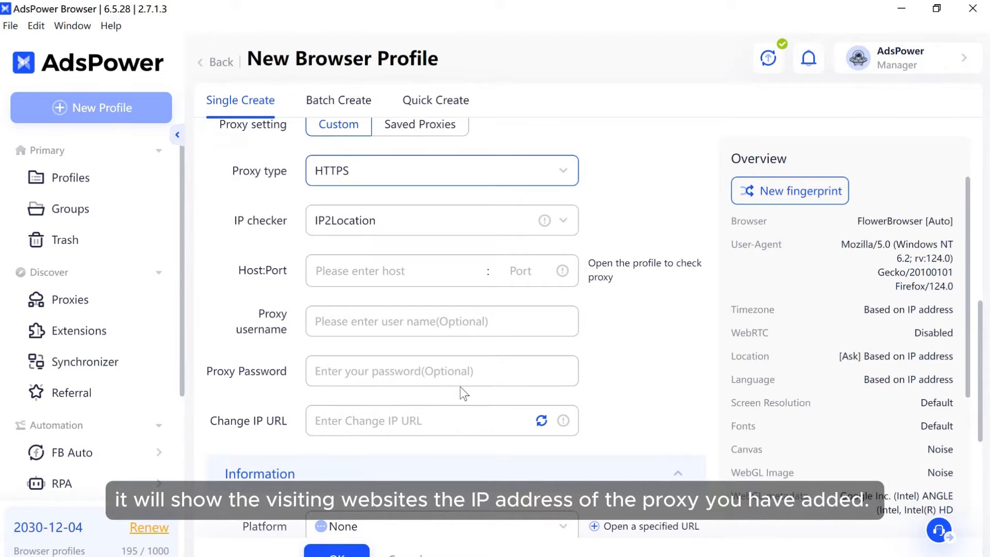
pyautogui.click(83, 305)
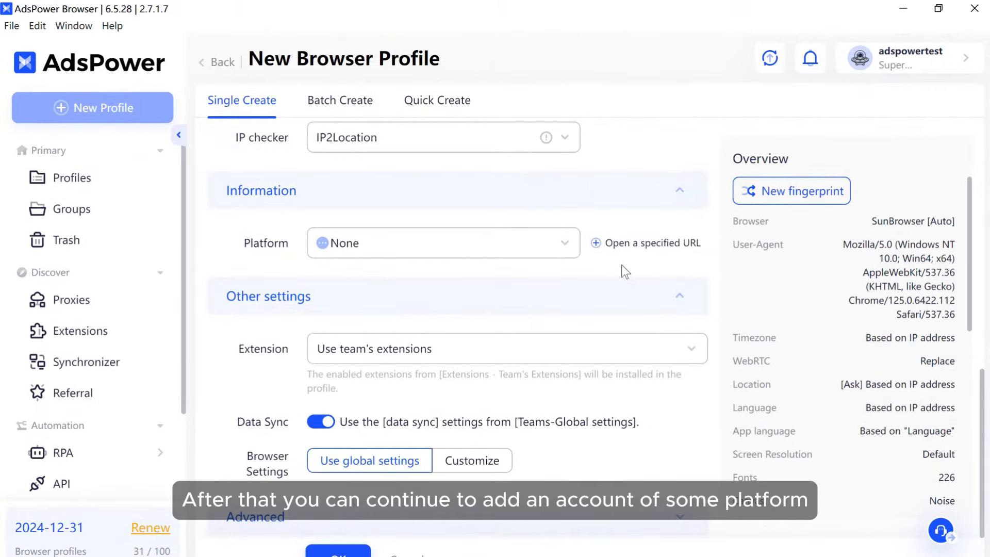
# - Set the profile's account platform to facebook.com and go through its empty login fields
pyautogui.click(443, 243)
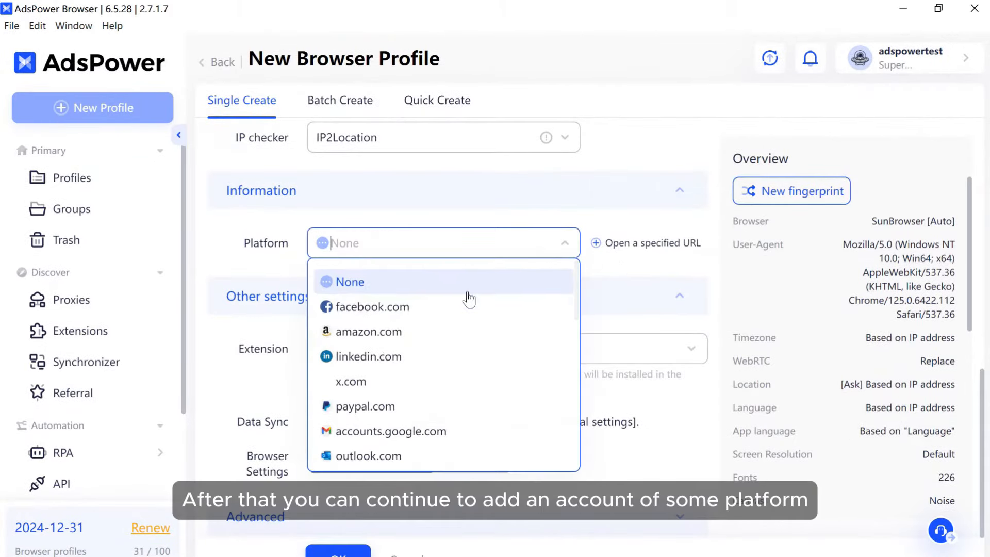
pyautogui.click(361, 305)
pyautogui.click(351, 342)
pyautogui.click(358, 401)
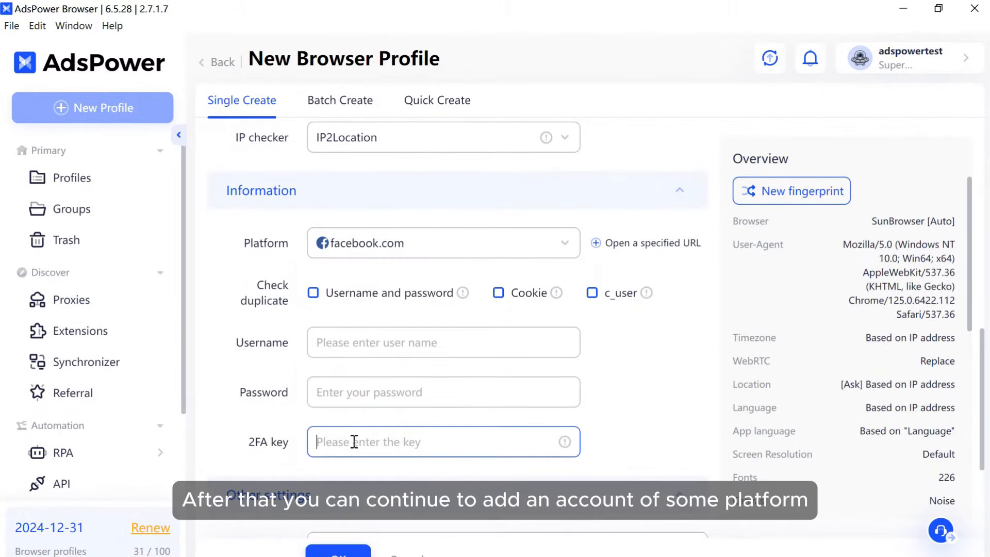
# - Go through the advanced fingerprint settings and create the profile with them as they are
pyautogui.scroll(-8, 372, 433)
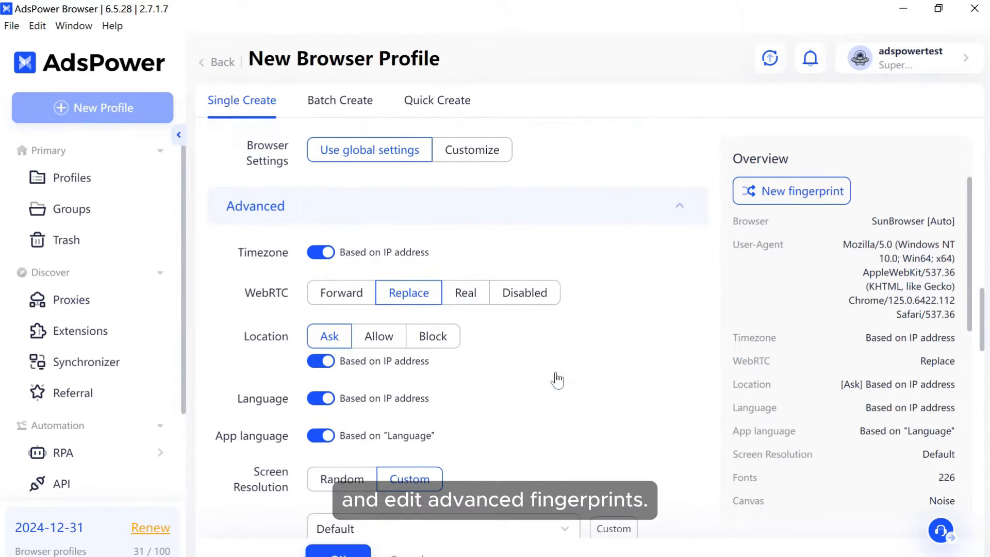
pyautogui.scroll(-15, 557, 380)
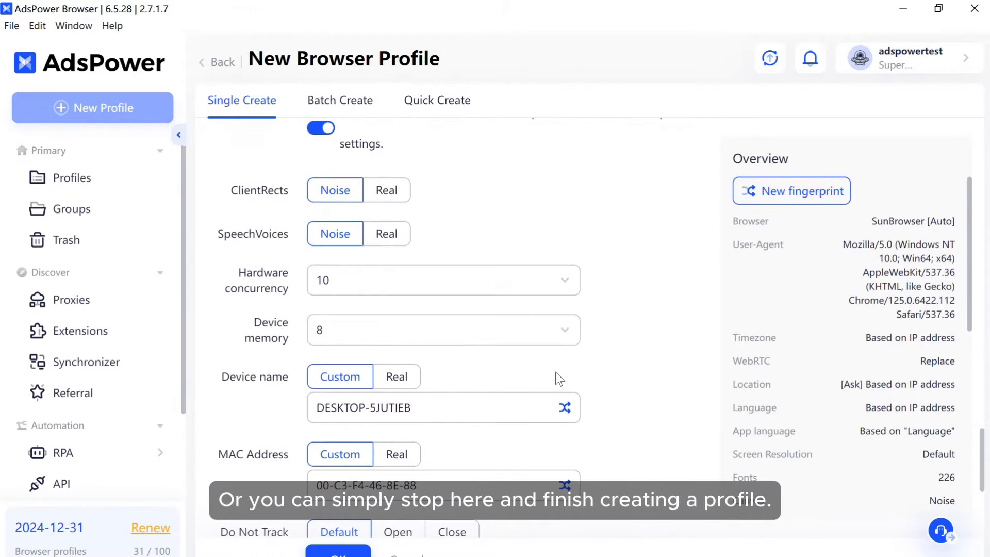
pyautogui.scroll(-2, 555, 379)
pyautogui.click(338, 551)
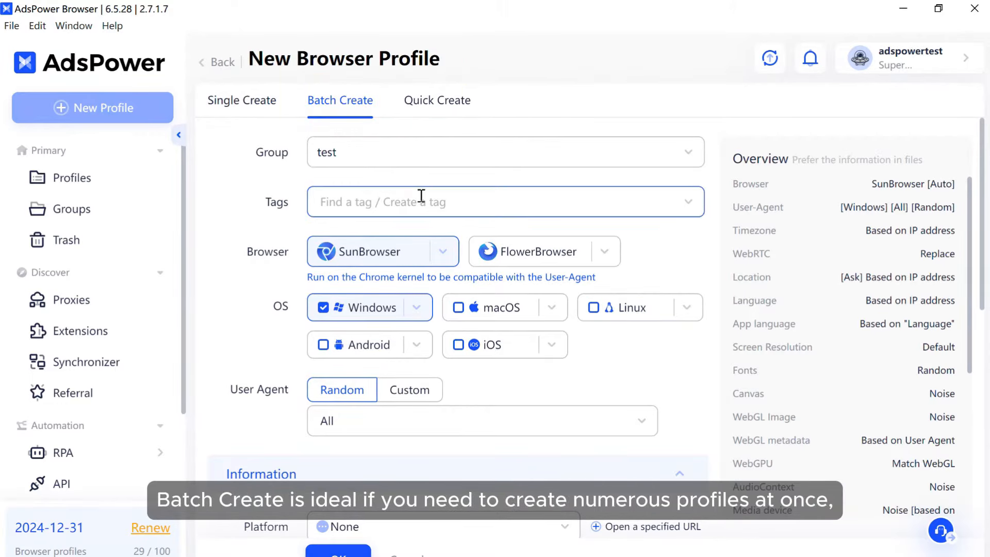
# - Choose Copy and paste as the way to create profiles in Batch Create
pyautogui.scroll(-5, 422, 198)
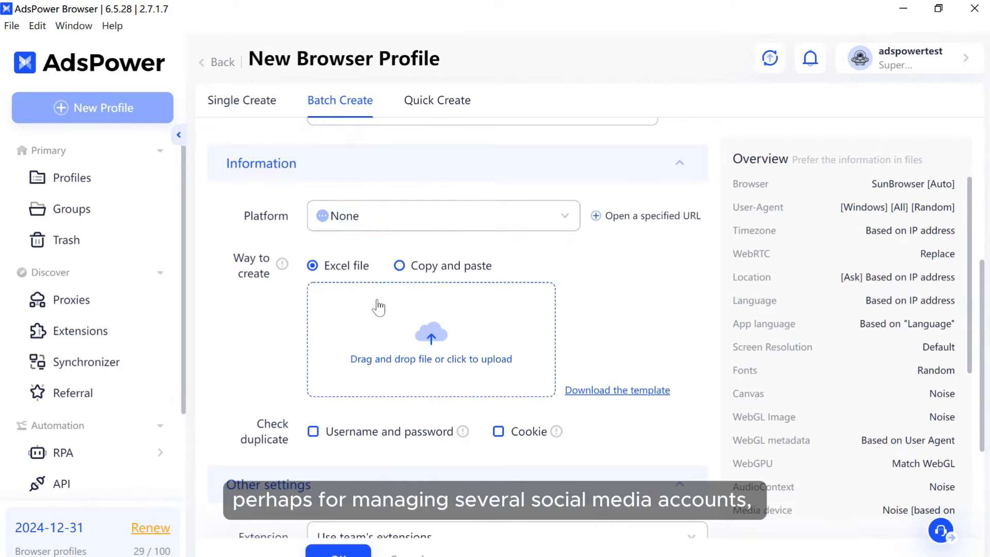
pyautogui.click(399, 266)
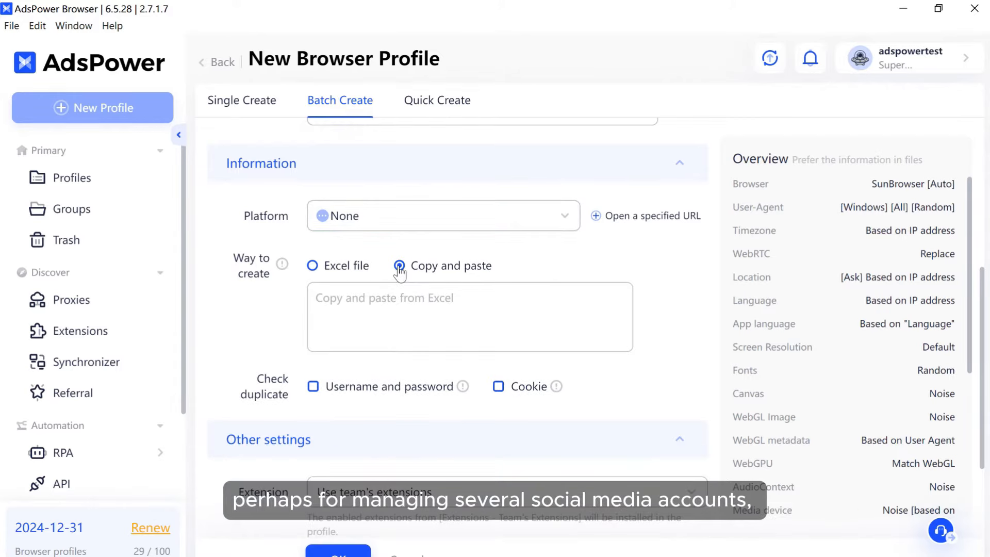
# - Switch to Quick Create, choose an account platform and go to the number of profiles to create
pyautogui.click(436, 114)
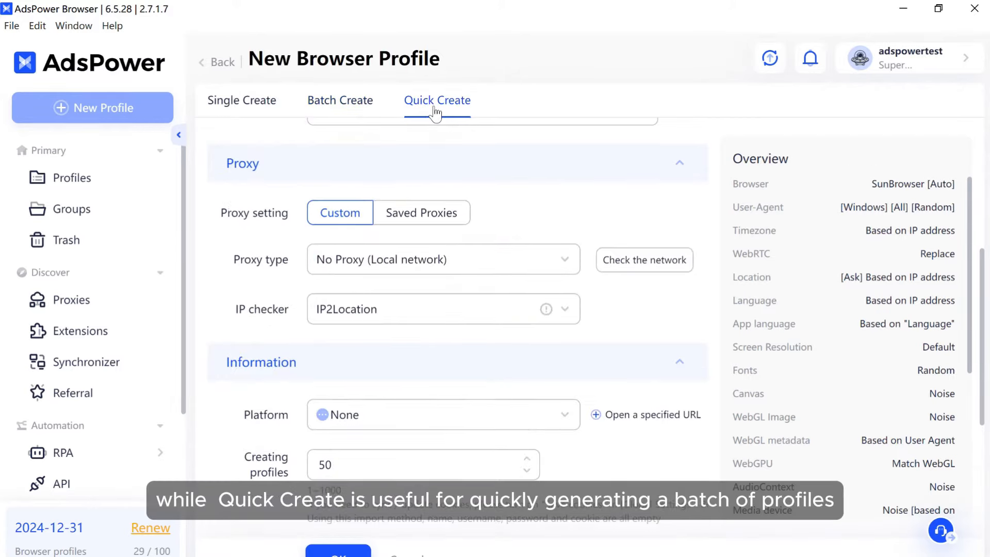
pyautogui.scroll(-3, 436, 235)
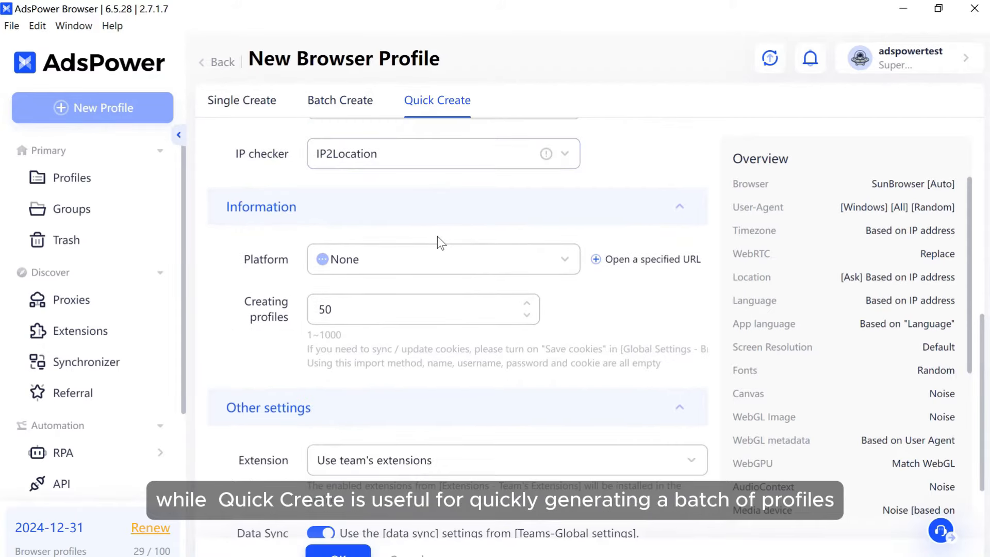
pyautogui.click(379, 260)
pyautogui.click(380, 347)
pyautogui.click(406, 314)
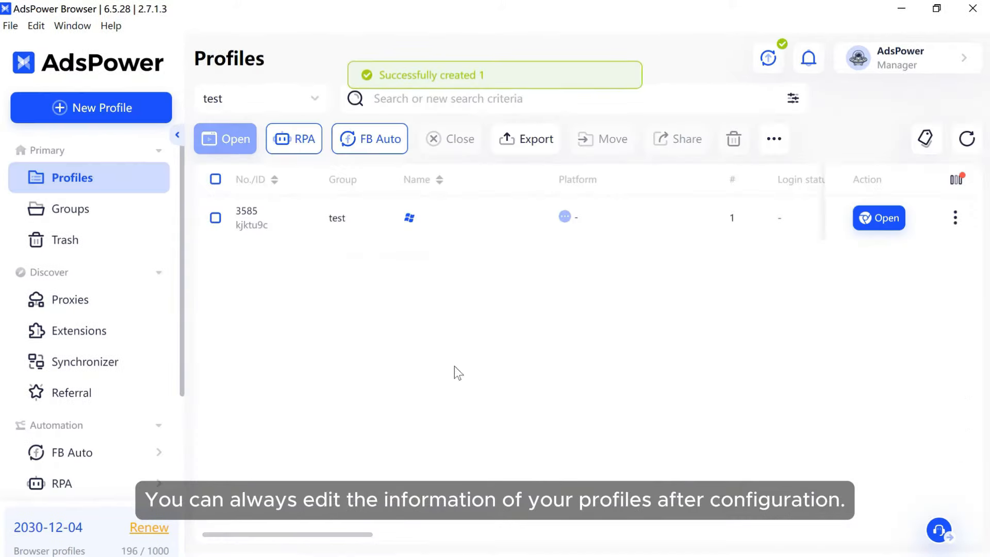
# - Open the newly created profile in the test group for editing
pyautogui.click(955, 217)
pyautogui.click(917, 250)
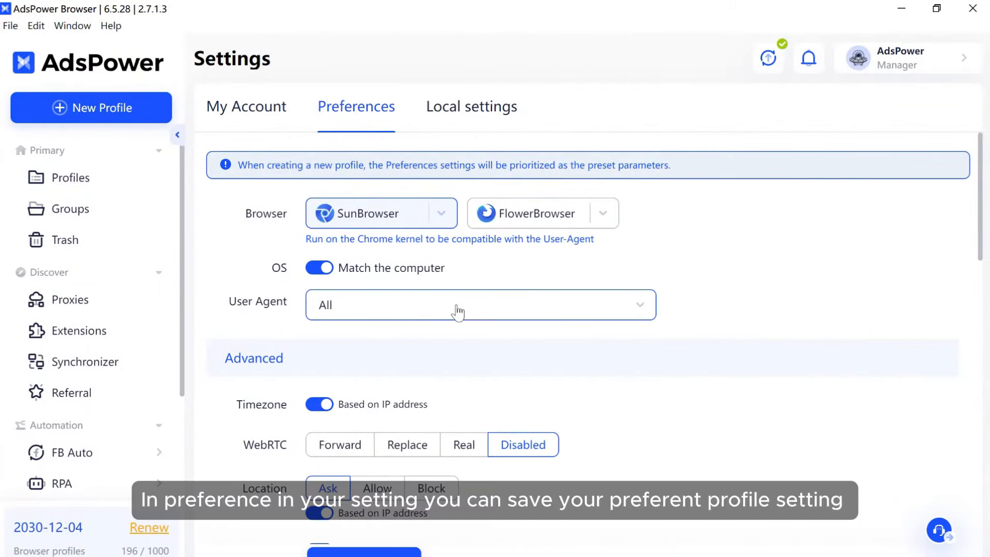
# - Review the preset browser and fingerprint parameters in the Preferences settings
pyautogui.scroll(-3, 562, 310)
pyautogui.scroll(-5, 475, 331)
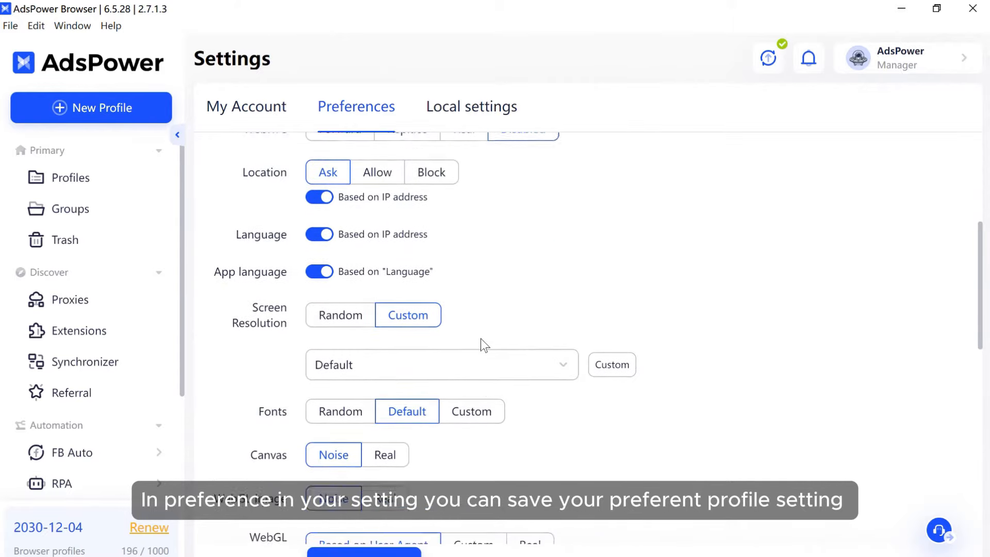
pyautogui.scroll(-8, 481, 338)
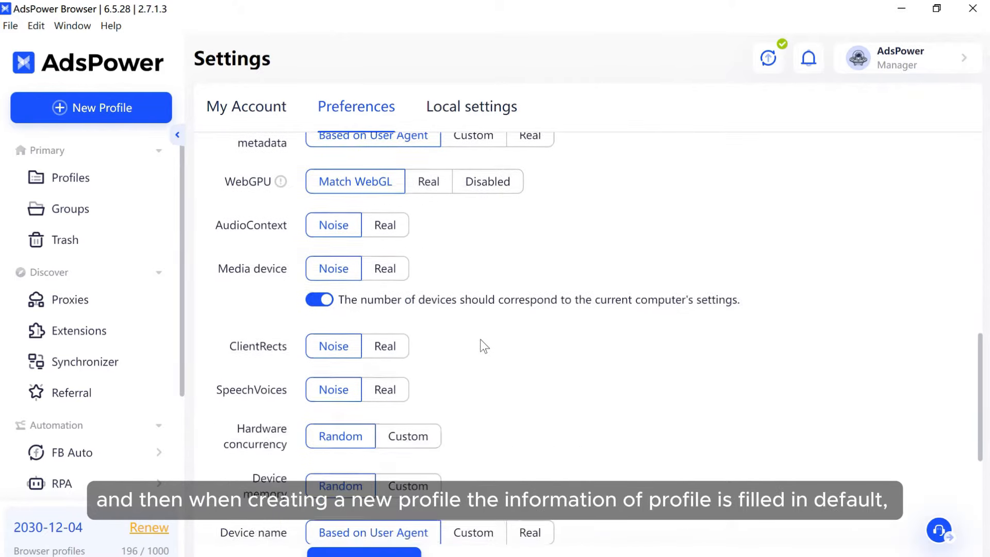
pyautogui.scroll(-4, 480, 341)
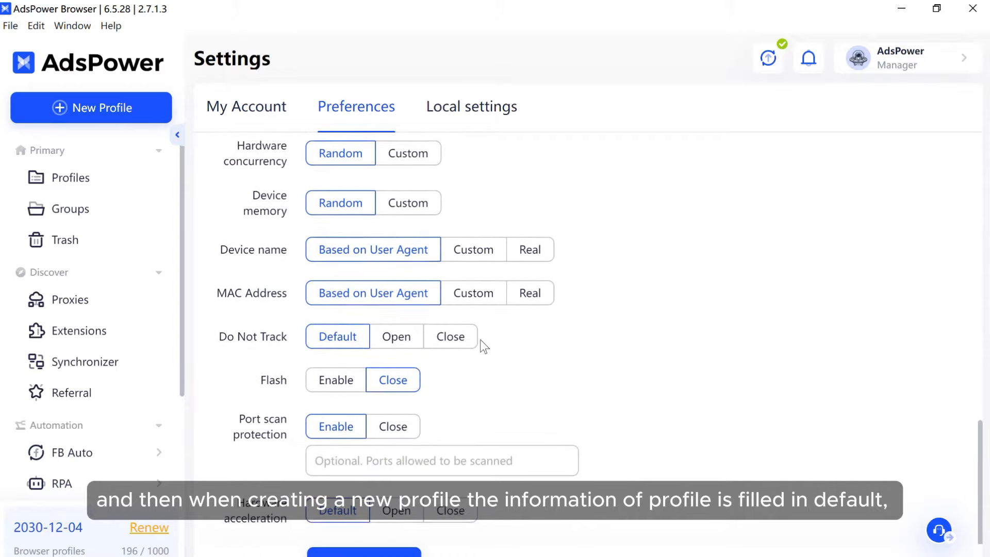
pyautogui.click(482, 343)
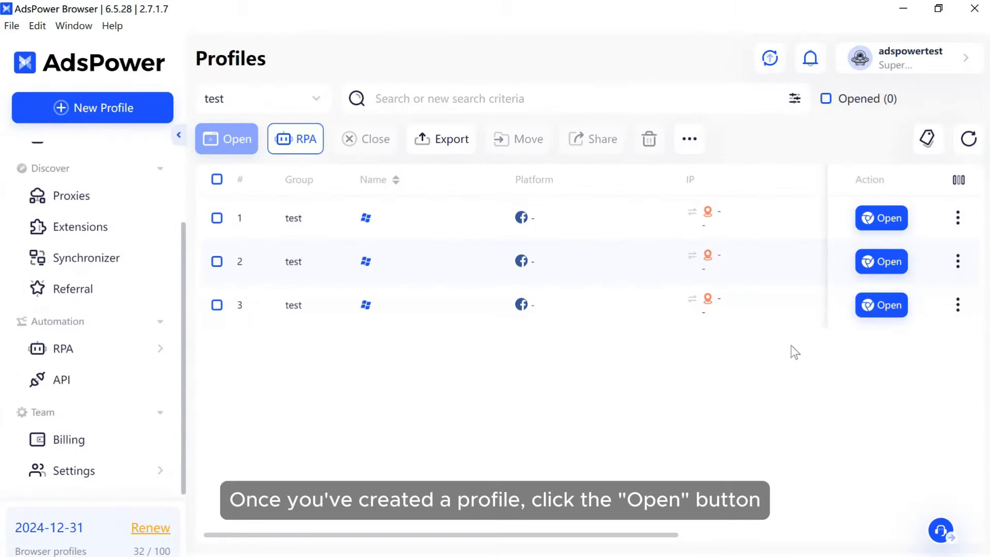
# - Launch the first profile in the test group and view its Facebook page
pyautogui.click(873, 220)
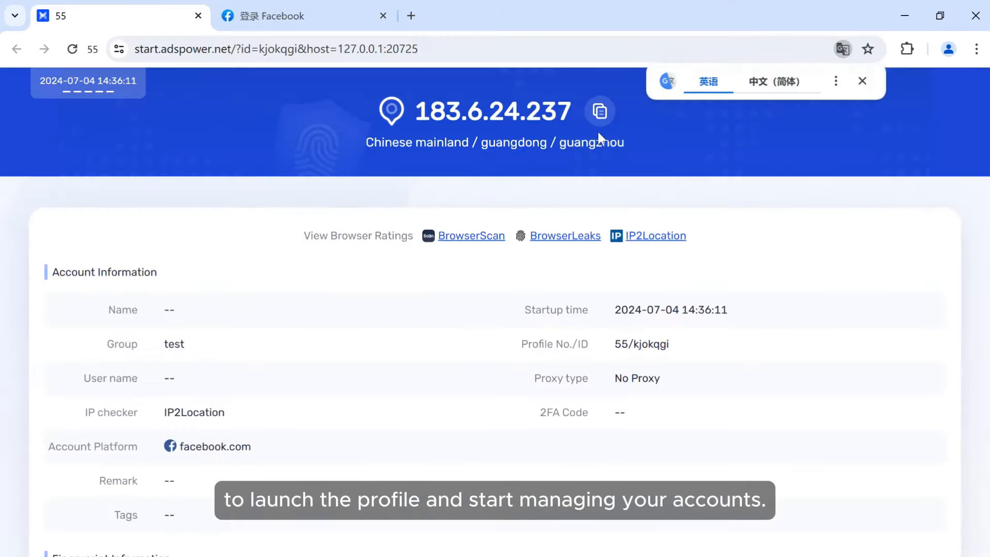
pyautogui.click(316, 11)
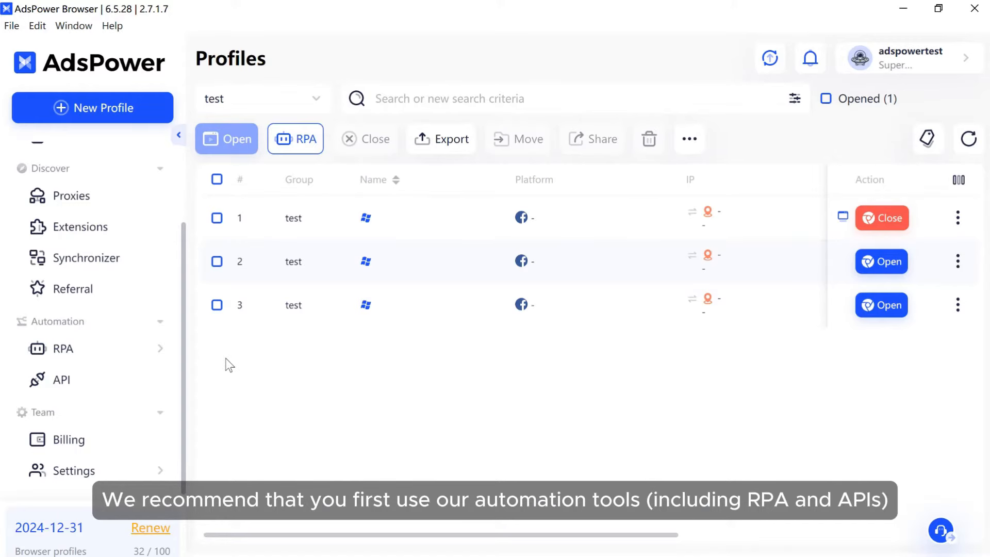
# - Open the list of RPA processes among the automation tools
pyautogui.click(95, 349)
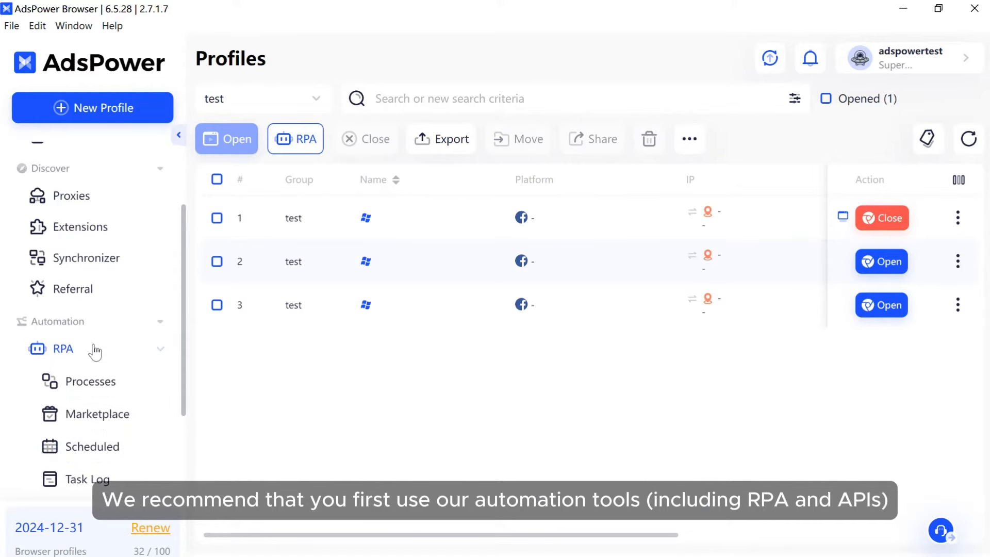
pyautogui.scroll(-3, 95, 351)
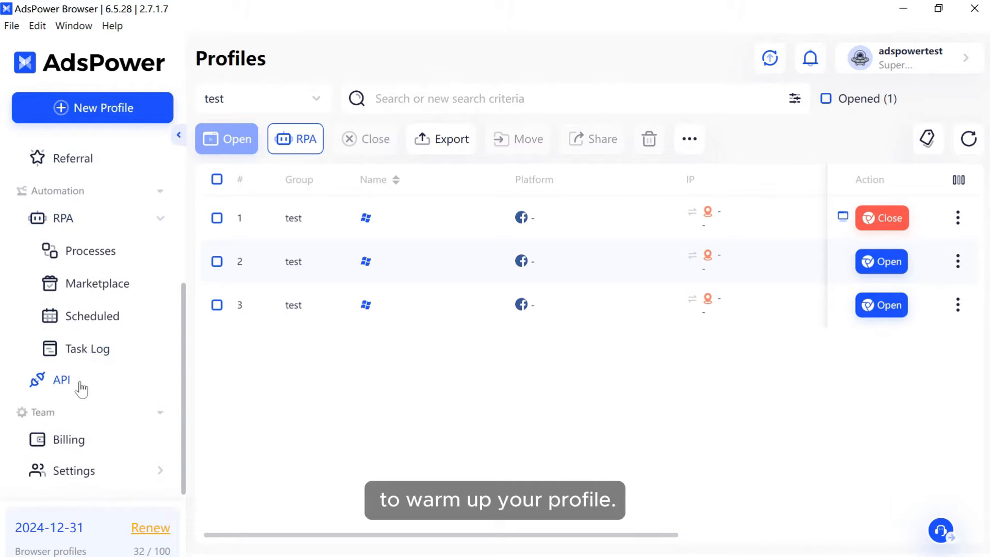
pyautogui.click(138, 267)
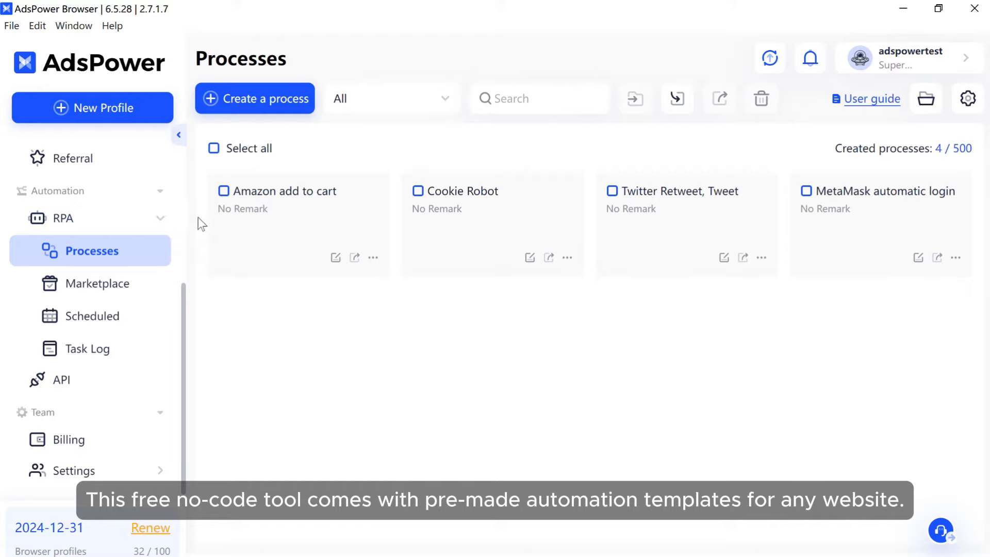
# - Draft a new RPA process with a New Tab operation and view the Access Website settings without adding that operation
pyautogui.click(281, 102)
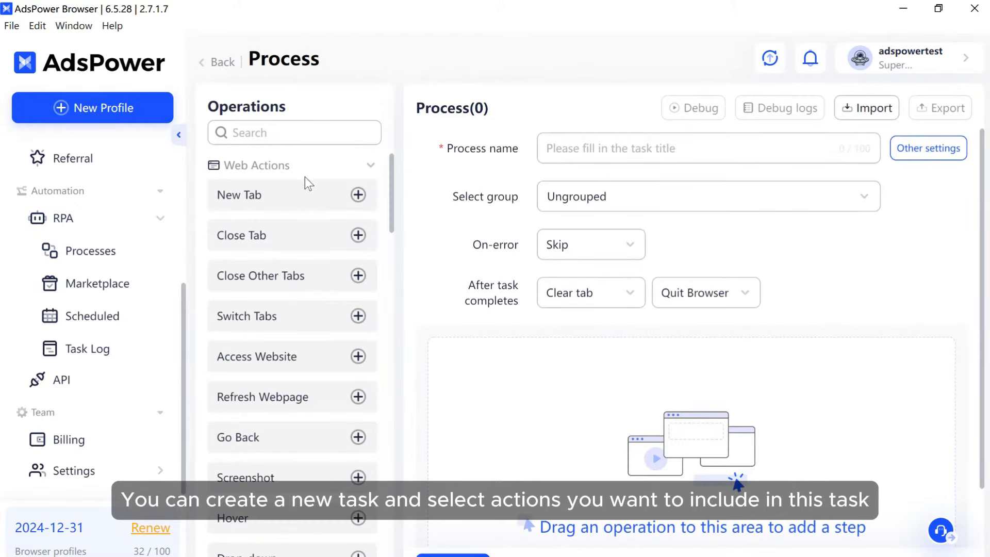
pyautogui.click(358, 195)
pyautogui.click(358, 356)
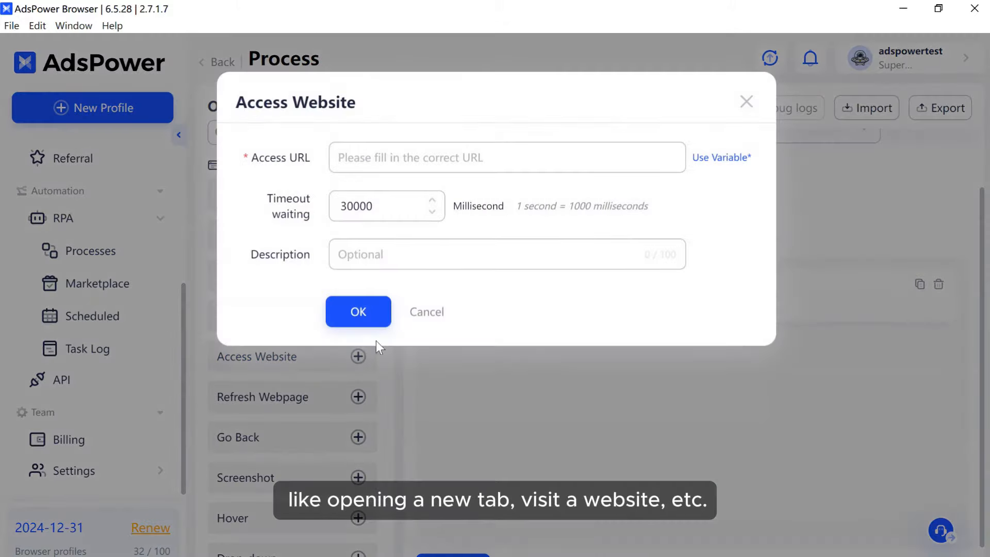
pyautogui.click(427, 312)
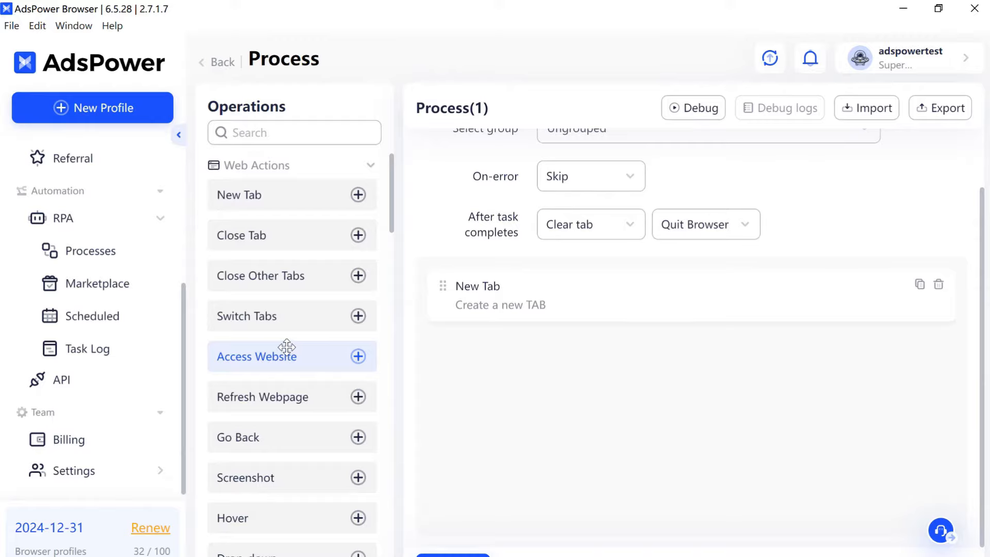
# - Add the Amazon Review Crawl template from the RPA Marketplace as a saved process
pyautogui.click(117, 287)
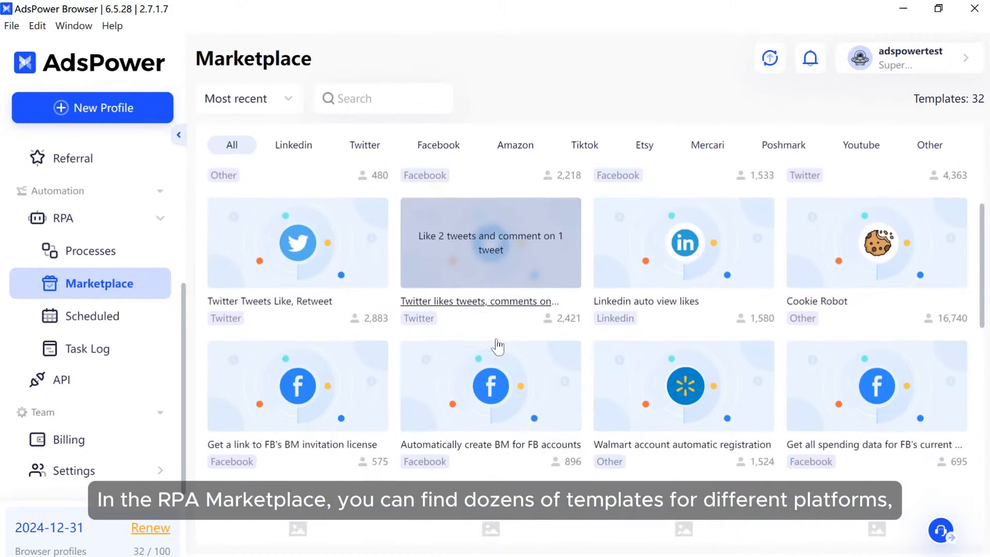
pyautogui.scroll(-7, 497, 347)
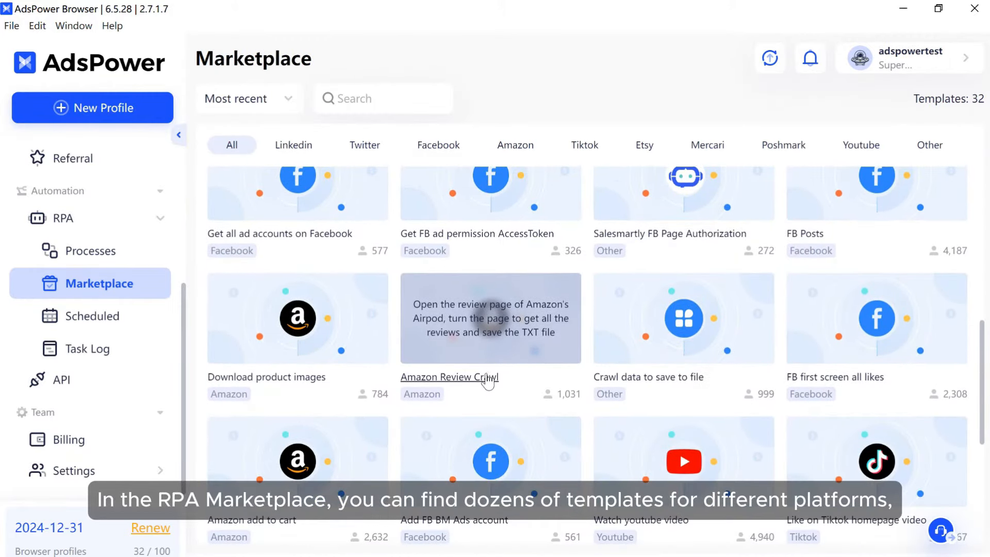
pyautogui.click(487, 382)
pyautogui.click(748, 279)
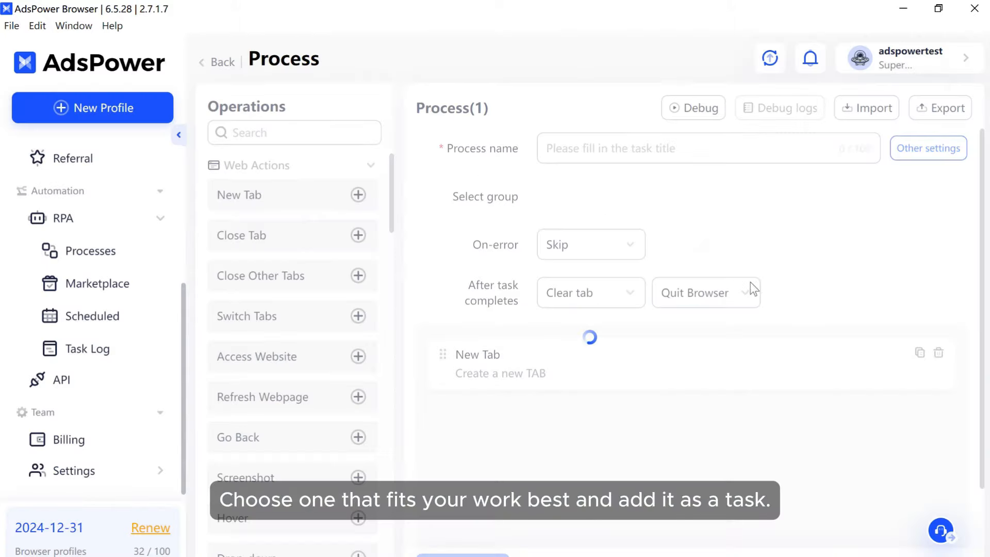
pyautogui.scroll(-2, 387, 448)
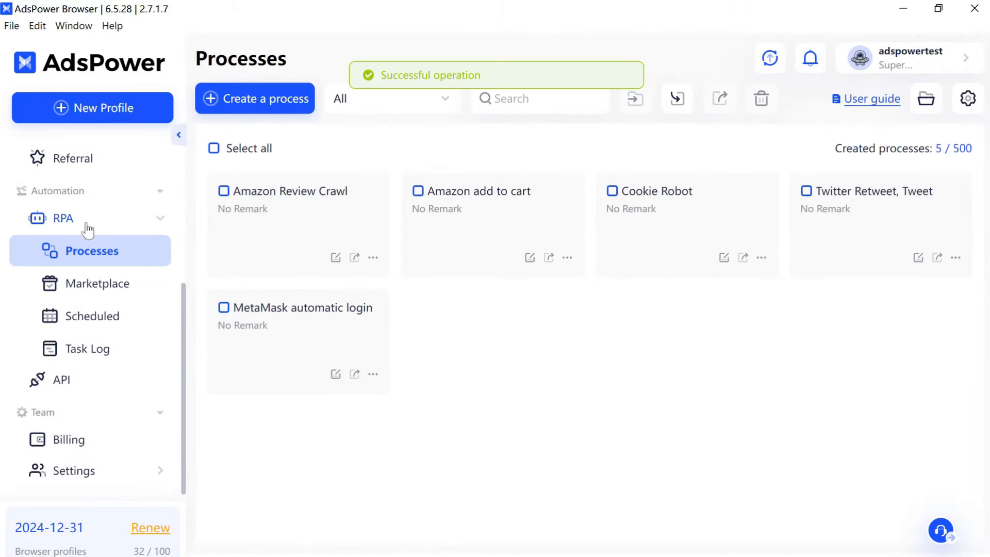
# - Run the Amazon Review Crawl RPA process on the first profile in the test group
pyautogui.scroll(4, 86, 207)
pyautogui.click(111, 181)
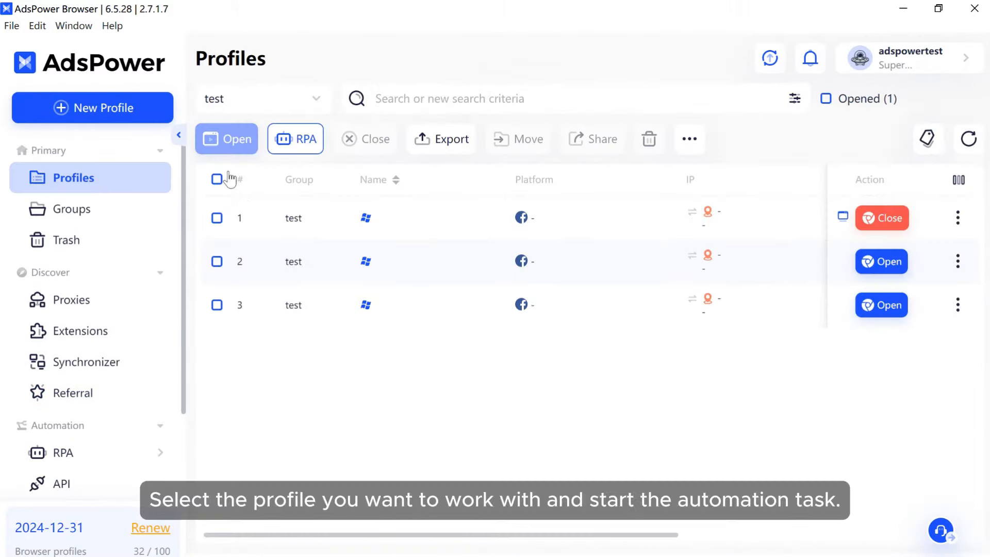
pyautogui.click(217, 217)
pyautogui.click(303, 151)
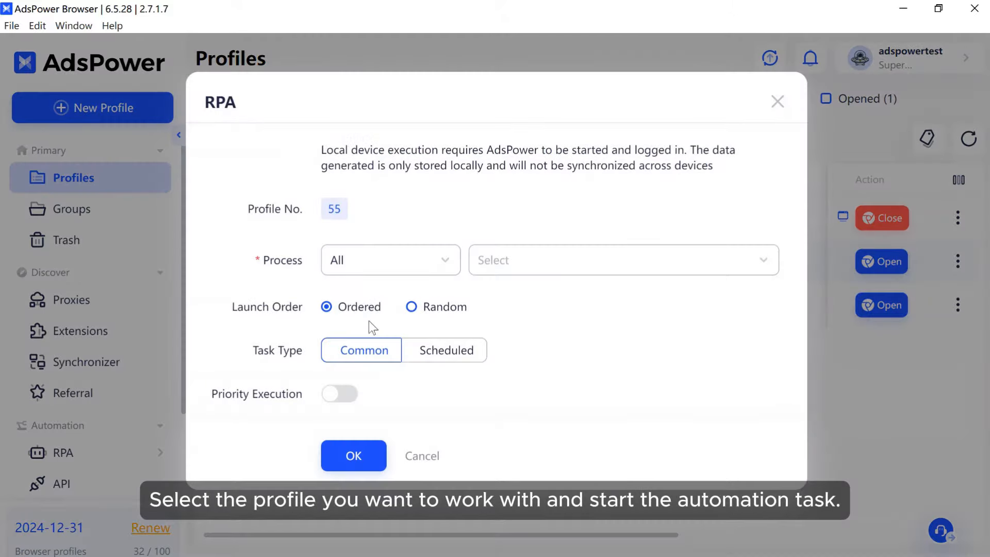
pyautogui.click(514, 263)
pyautogui.click(536, 298)
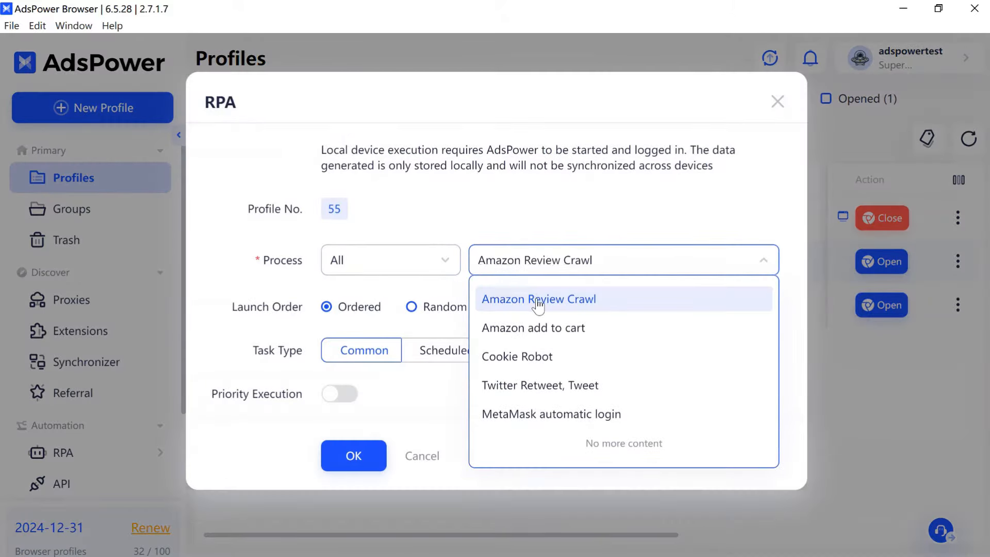
pyautogui.click(354, 455)
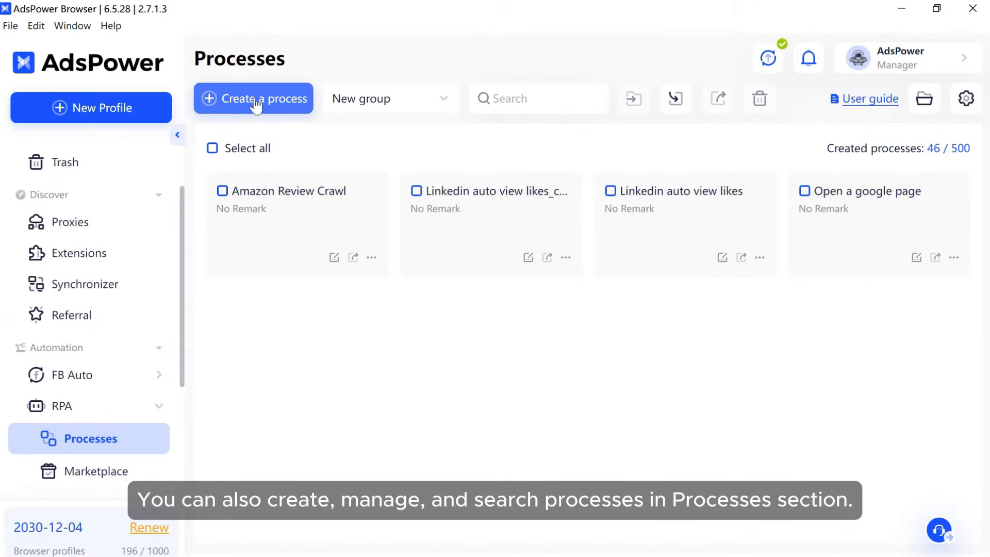
# - View the further options of the Amazon Review Crawl process and the search function for saved processes
pyautogui.moveTo(370, 259)
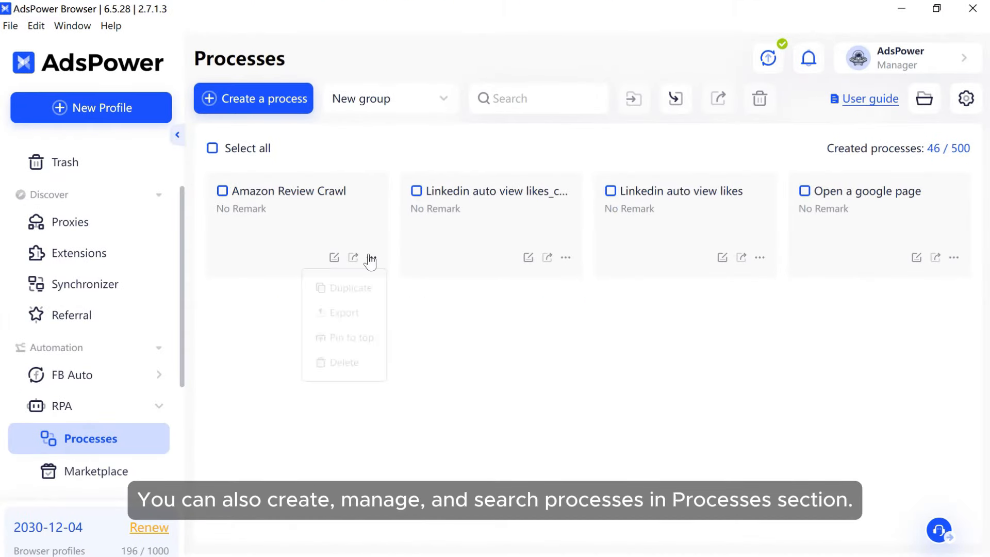
pyautogui.click(515, 98)
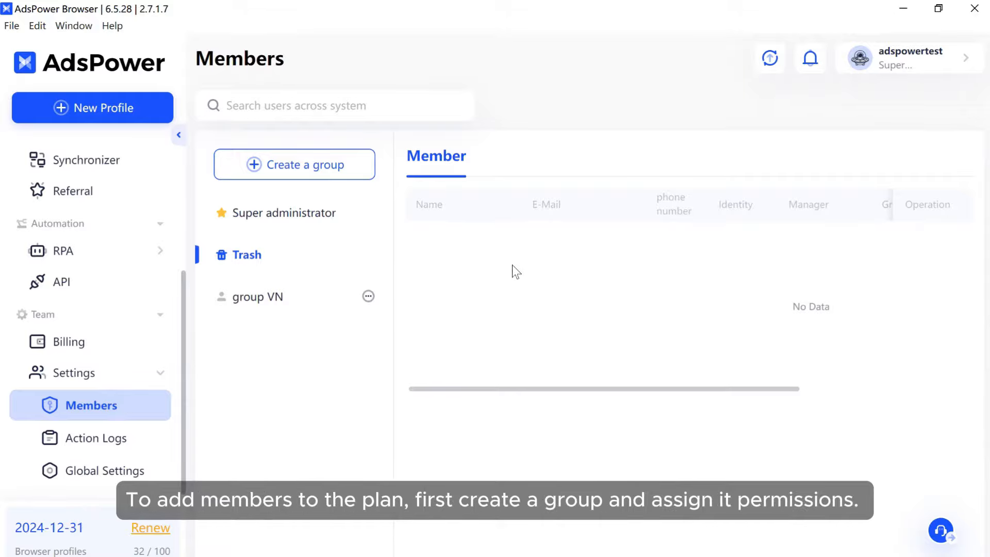
# - Create user group 111 with description 111 and permissions for Team management, Profiles, Group Management, Data Report and Extensions
pyautogui.click(327, 169)
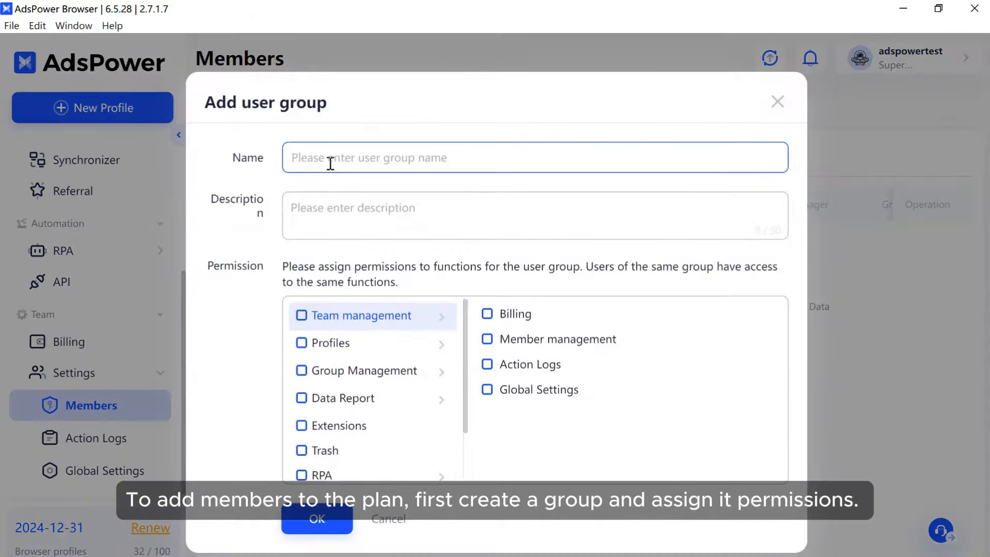
pyautogui.write('111')
pyautogui.click(342, 214)
pyautogui.write('111')
pyautogui.click(302, 315)
pyautogui.click(302, 342)
pyautogui.click(301, 370)
pyautogui.click(302, 398)
pyautogui.click(302, 425)
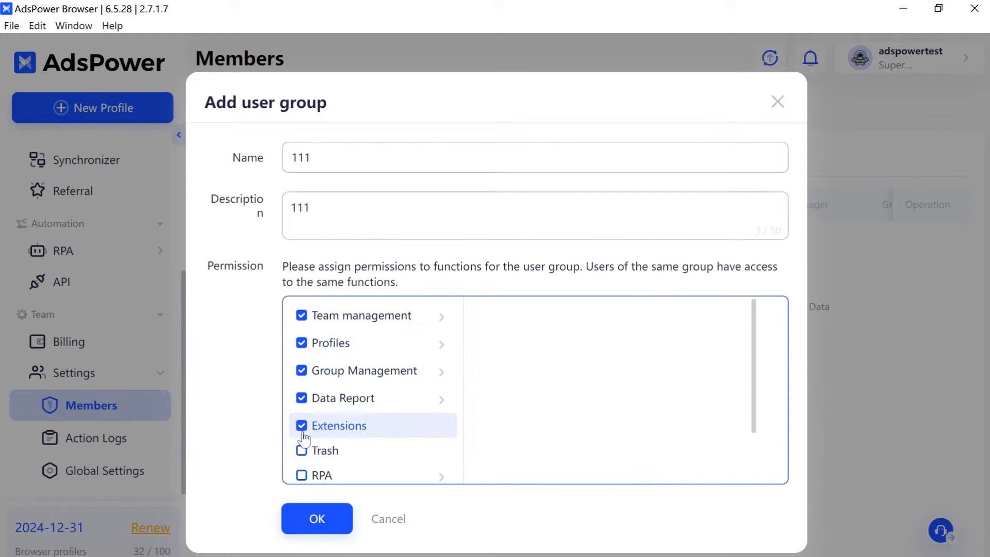
pyautogui.click(306, 513)
# - Draft a member for user group 111 authorized for the test and testtest profile groups with 0 creatable profiles, and discard the form
pyautogui.click(923, 155)
pyautogui.click(418, 191)
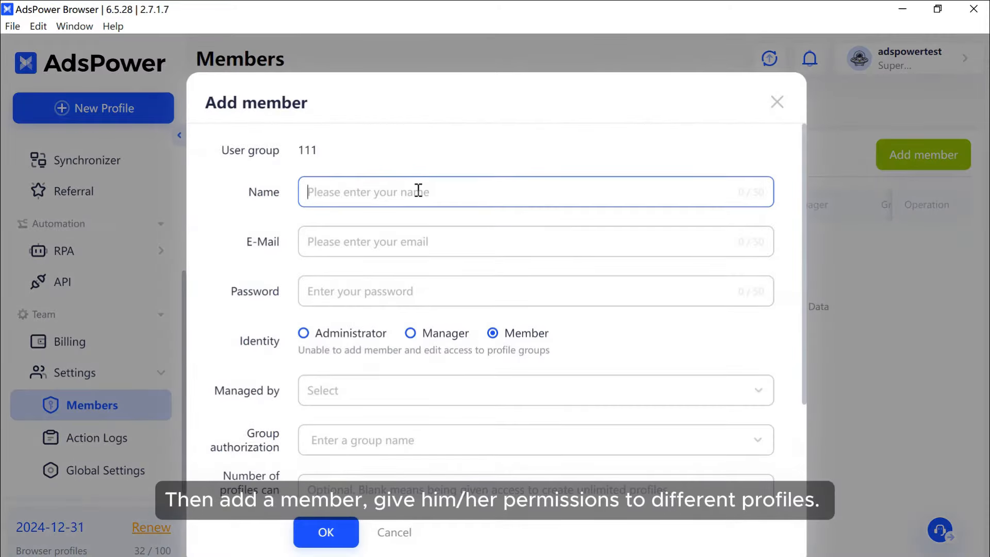
pyautogui.click(408, 287)
pyautogui.scroll(-3, 418, 293)
pyautogui.click(421, 312)
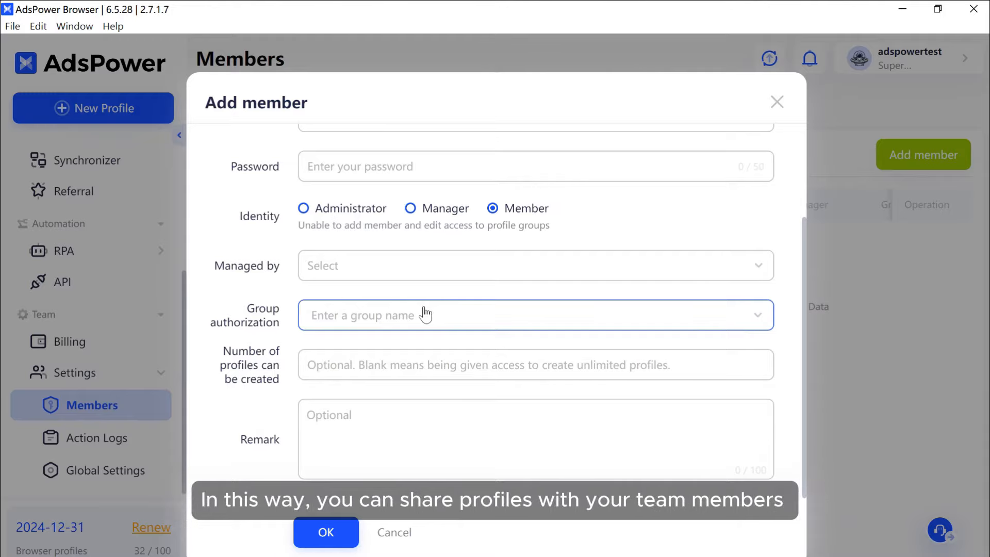
pyautogui.click(443, 356)
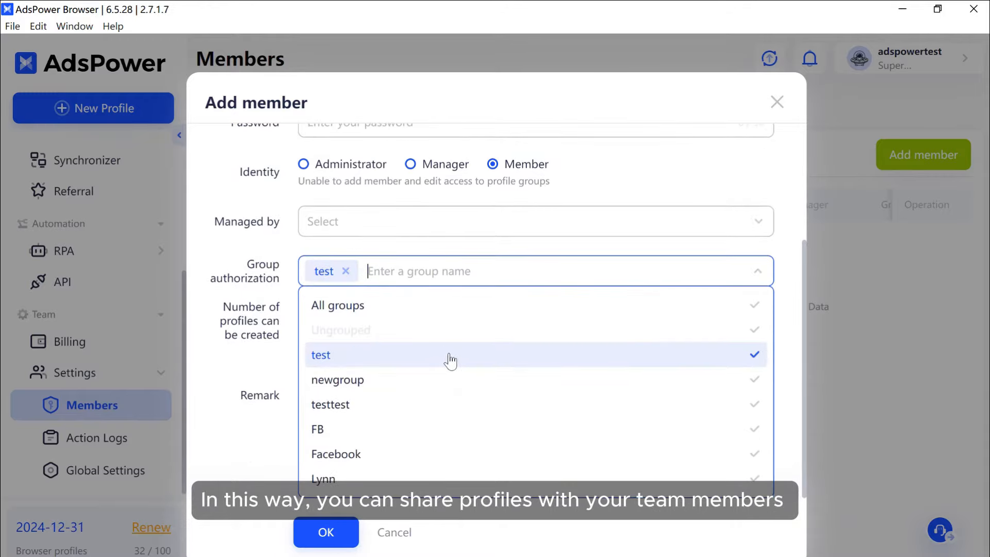
pyautogui.click(331, 404)
pyautogui.click(230, 433)
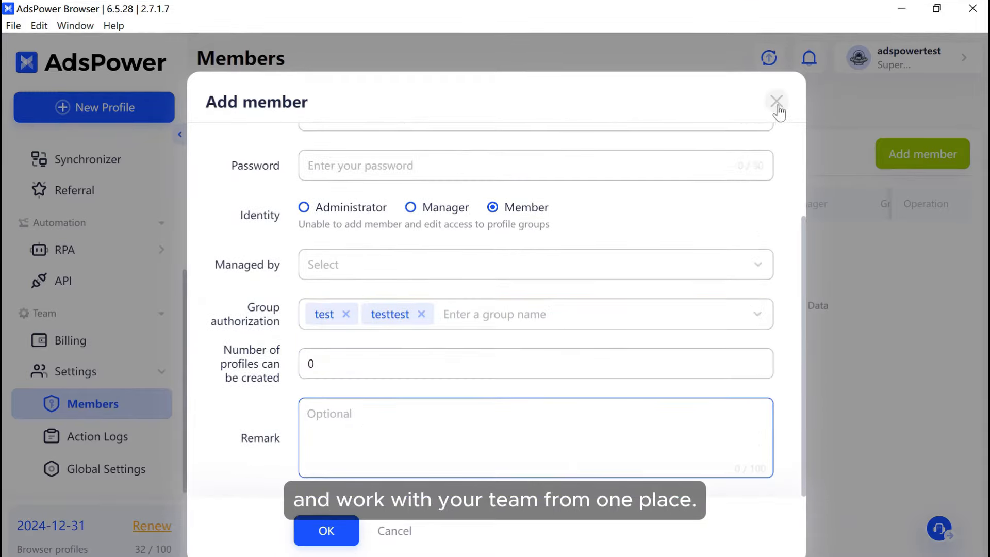
pyautogui.click(777, 103)
# - Review the team's action logs for logins, IPs, opened profiles, profiles, groups, proxies, processes and tags
pyautogui.click(129, 439)
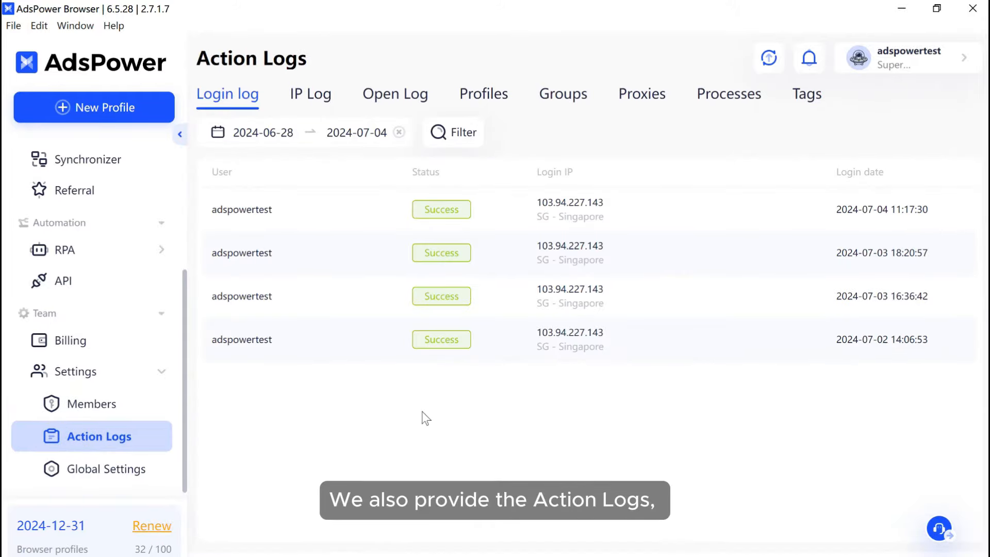
pyautogui.click(309, 95)
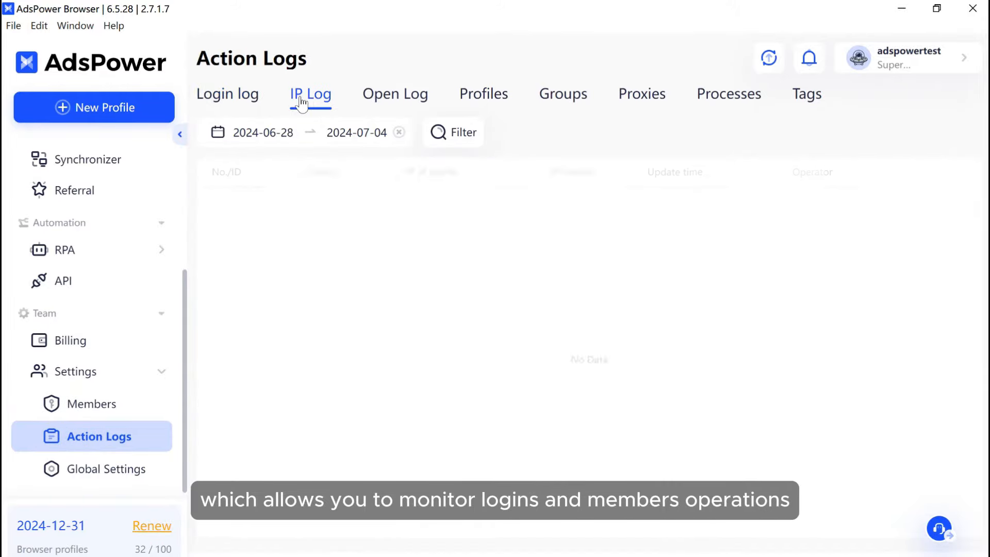
pyautogui.click(400, 95)
pyautogui.click(495, 96)
pyautogui.click(563, 103)
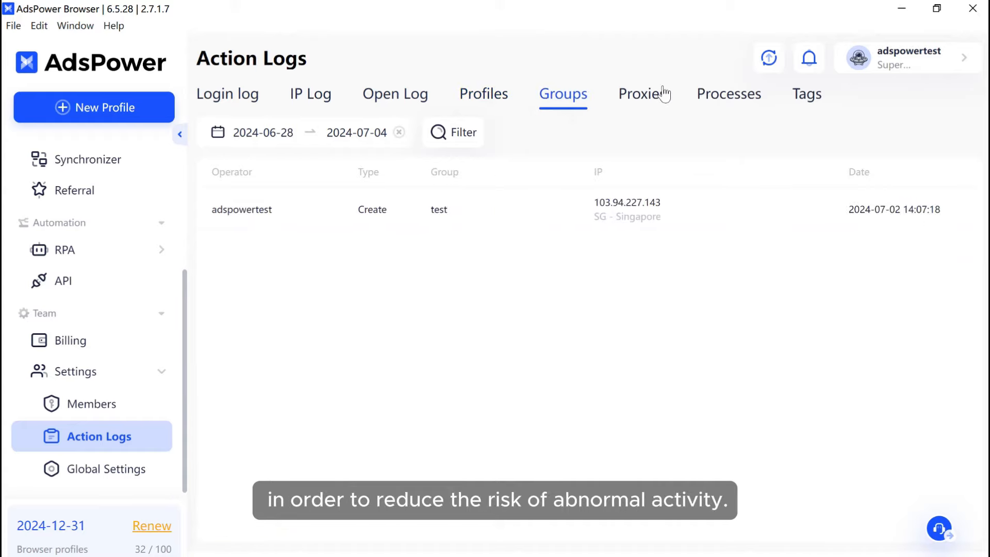
pyautogui.click(655, 96)
pyautogui.click(729, 98)
pyautogui.click(812, 99)
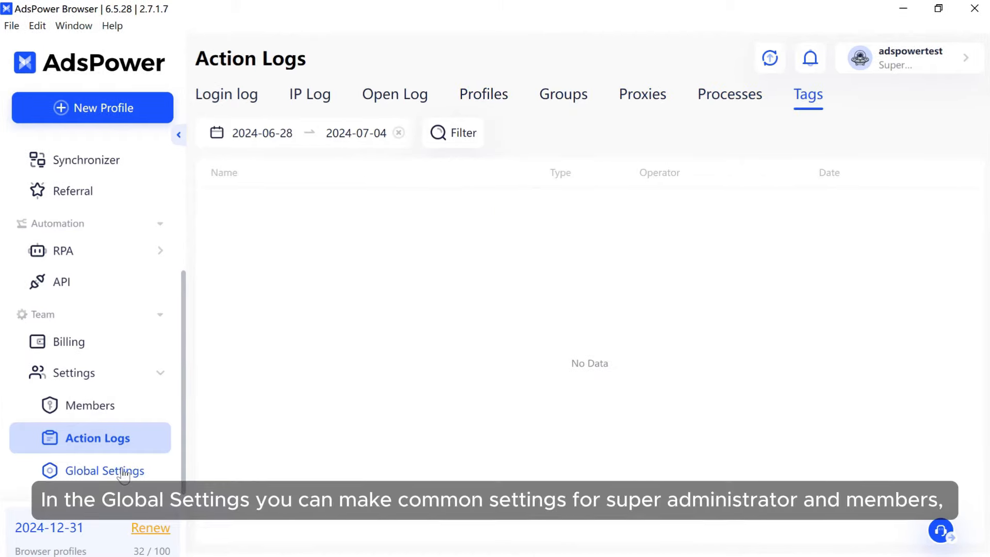
# - Turn on Two-Factor Authentication in Global Settings and set the authorization method to Profile-Based Authorization
pyautogui.click(123, 474)
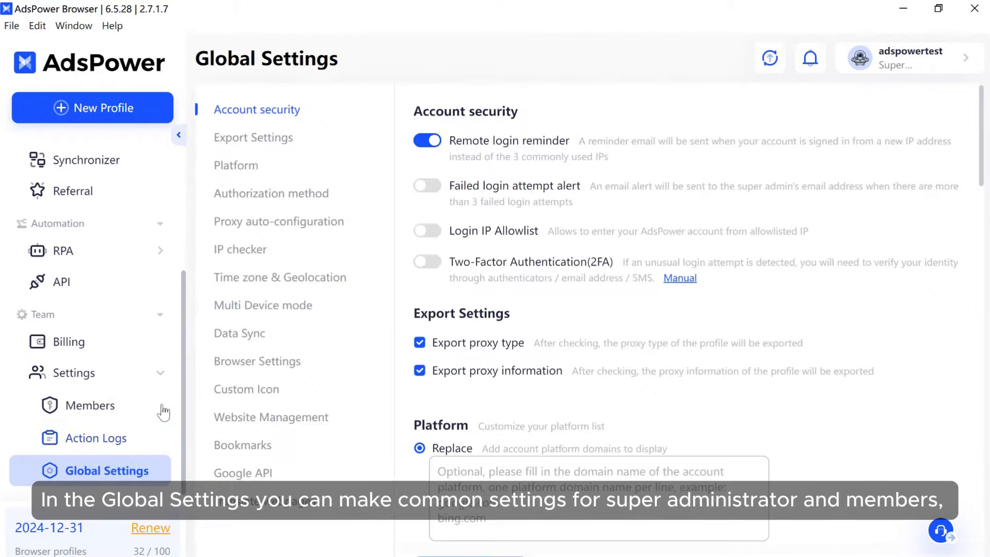
pyautogui.click(436, 262)
pyautogui.scroll(-3, 593, 309)
pyautogui.scroll(-6, 593, 305)
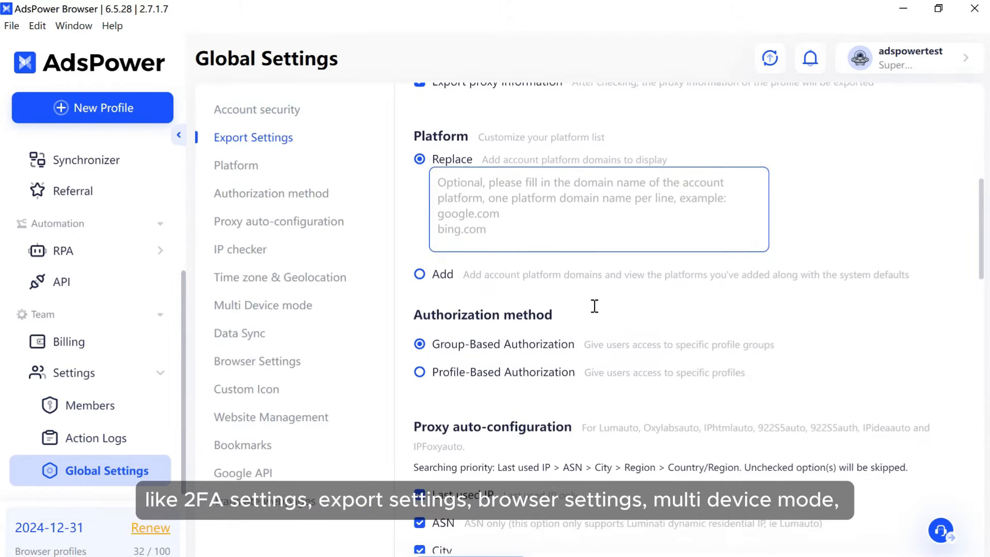
pyautogui.scroll(-10, 555, 354)
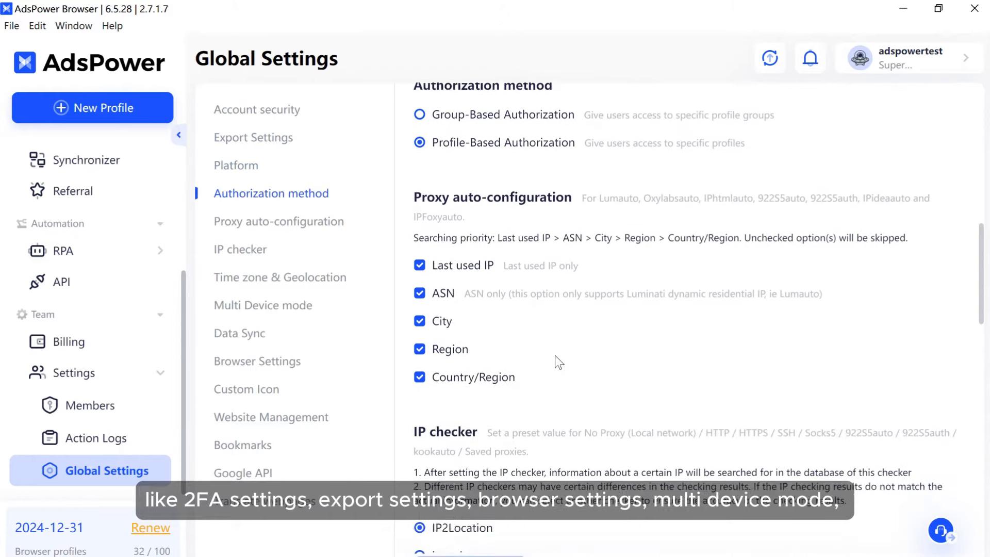
# - Turn on Multi Device mode and the browser setting that disables loading images over 10 KB
pyautogui.click(436, 416)
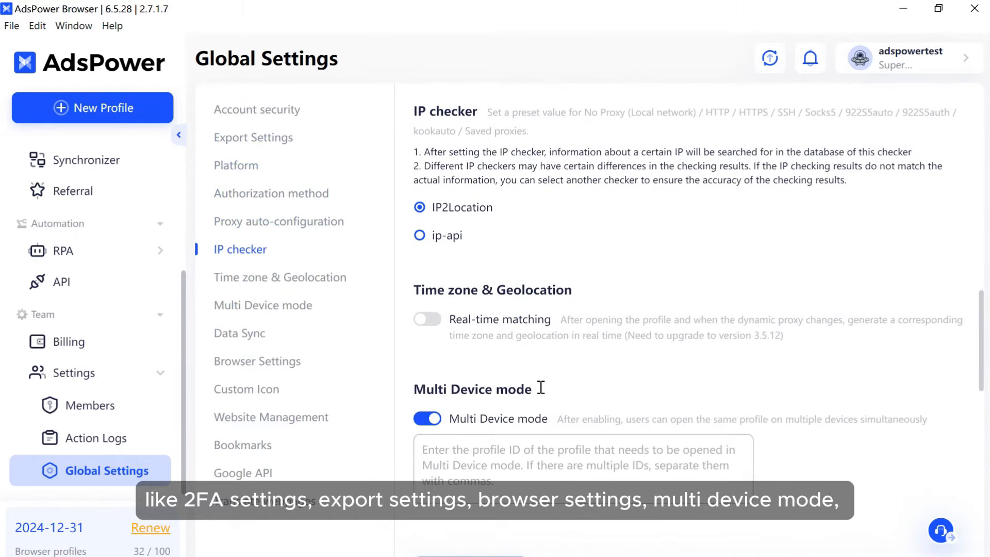
pyautogui.scroll(-9, 617, 370)
pyautogui.scroll(-4, 619, 376)
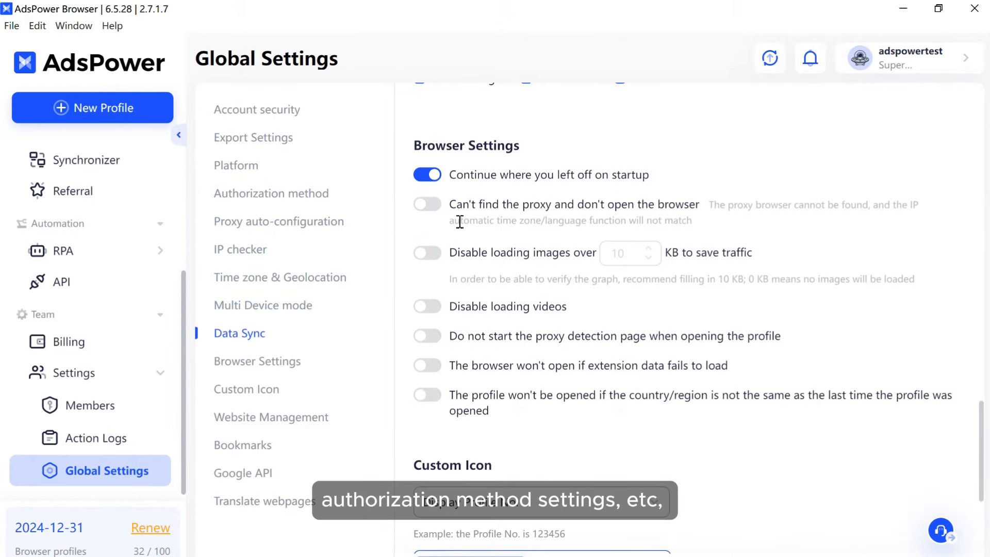
pyautogui.click(427, 252)
pyautogui.scroll(-9, 568, 338)
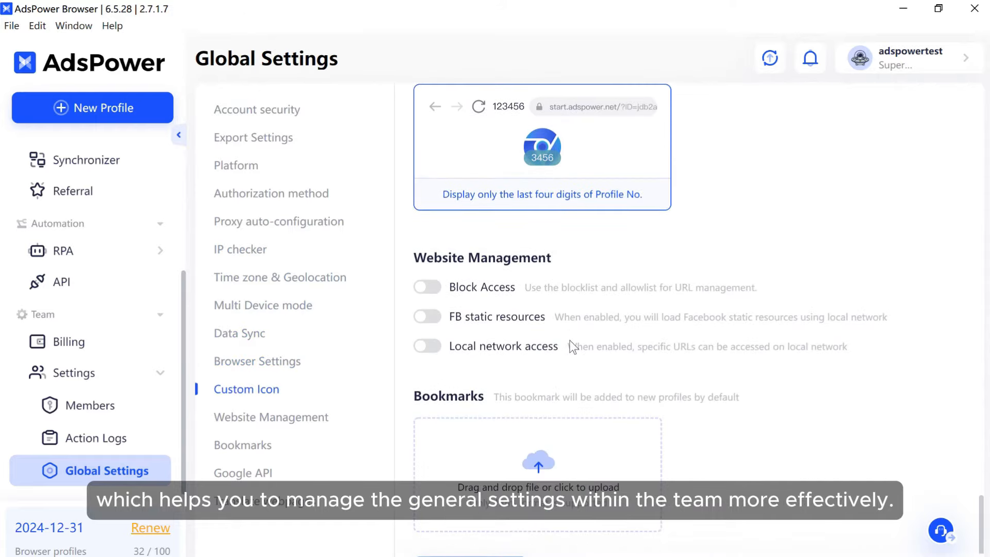
pyautogui.scroll(-4, 569, 341)
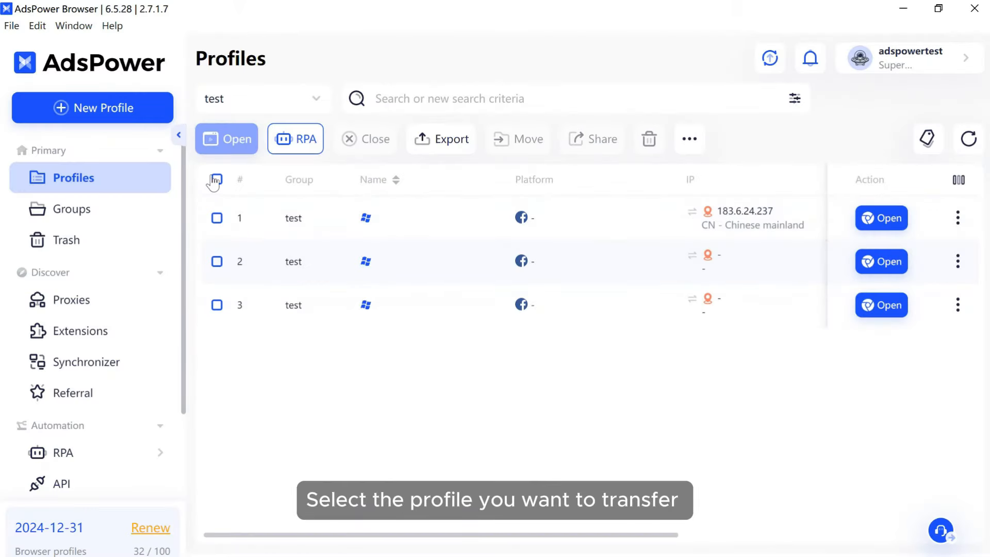
# - Open the sharing options for profiles in the test group
pyautogui.click(596, 144)
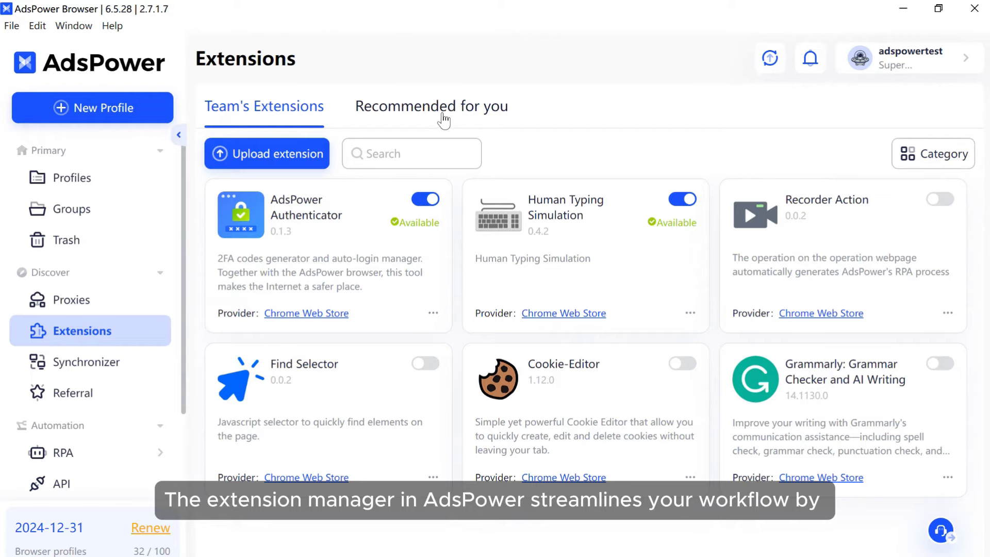
# - Browse the recommended extensions available for the team's profiles
pyautogui.click(442, 115)
pyautogui.scroll(-3, 562, 343)
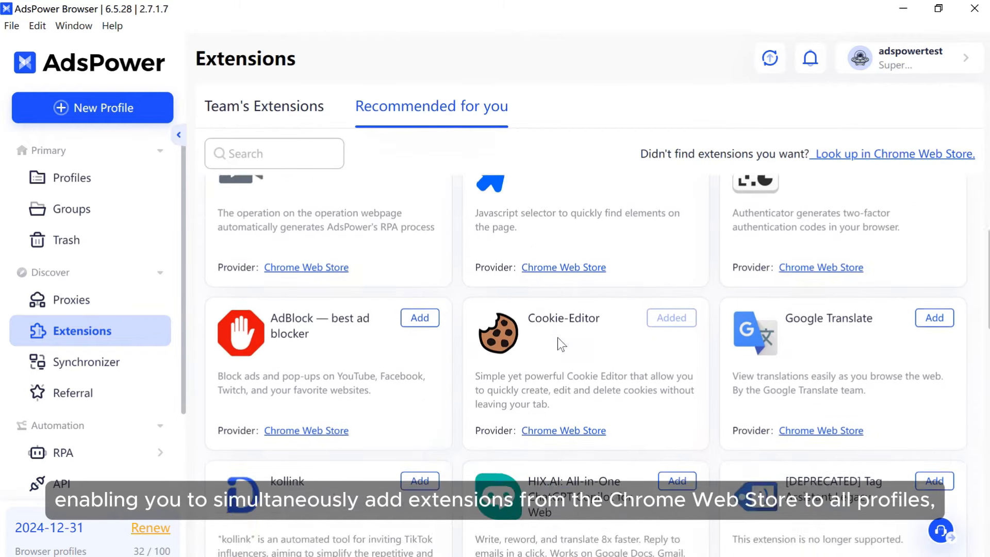
pyautogui.scroll(-10, 558, 338)
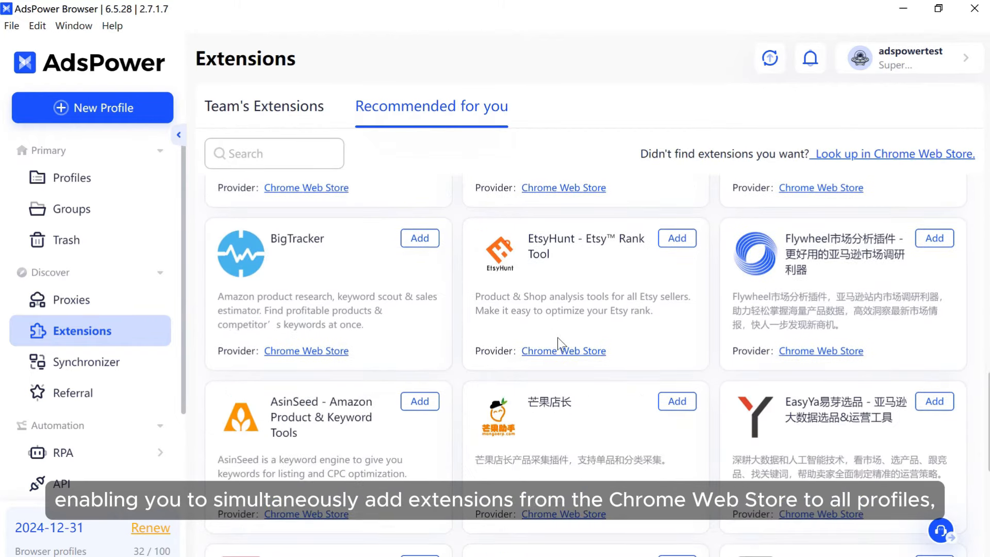
pyautogui.scroll(-8, 558, 337)
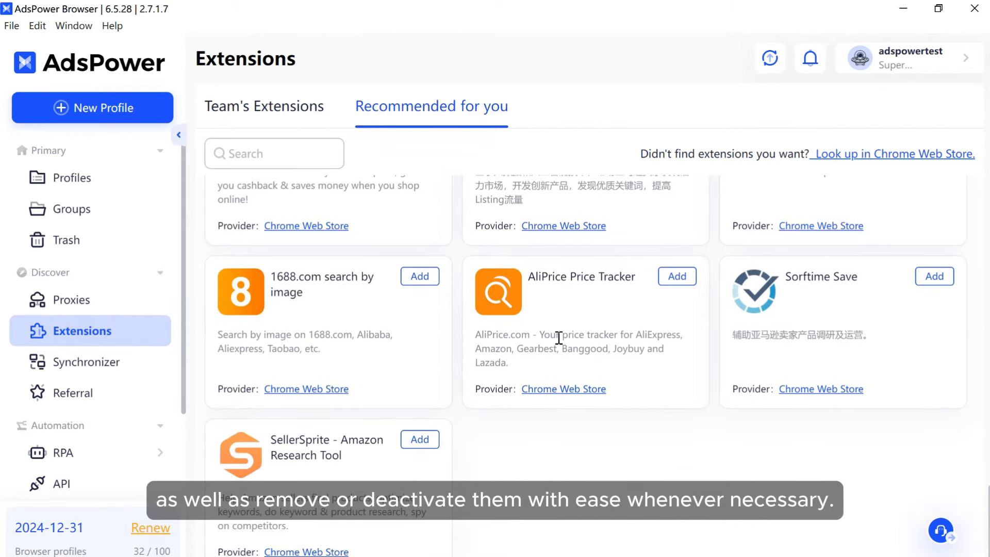
# - Examine the Upload File and Chrome Web Store methods for adding a team extension, and close the form without adding one
pyautogui.click(298, 107)
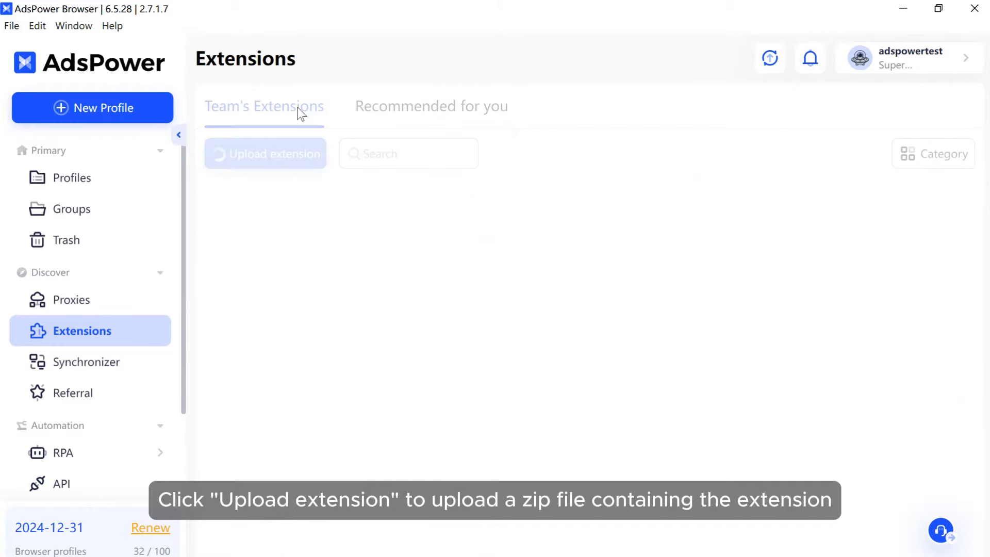
pyautogui.click(291, 160)
pyautogui.click(347, 155)
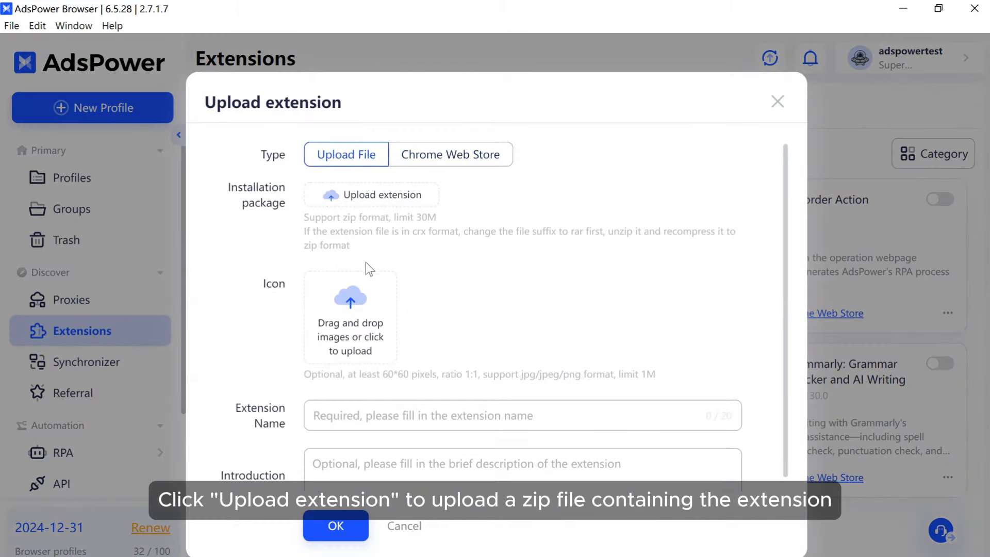
pyautogui.click(452, 155)
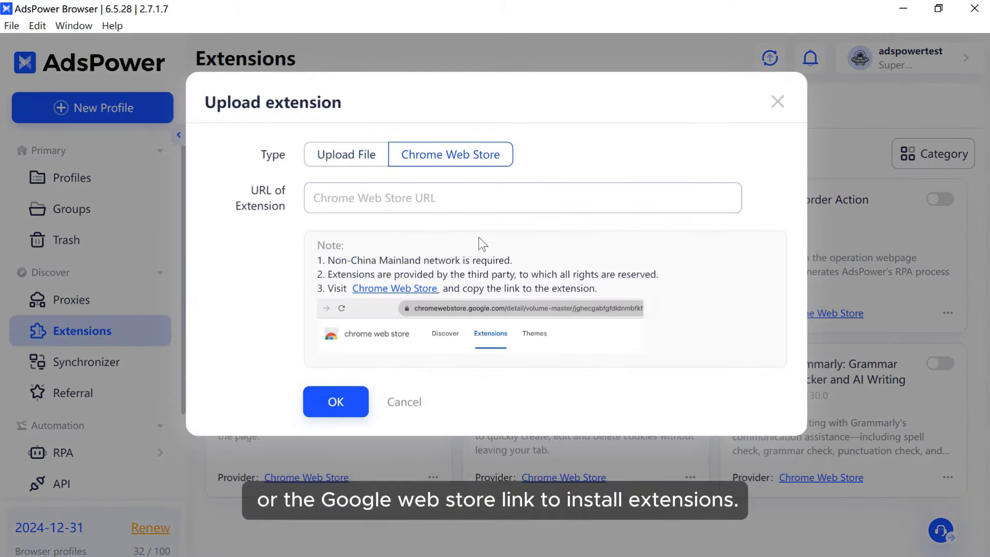
pyautogui.click(469, 206)
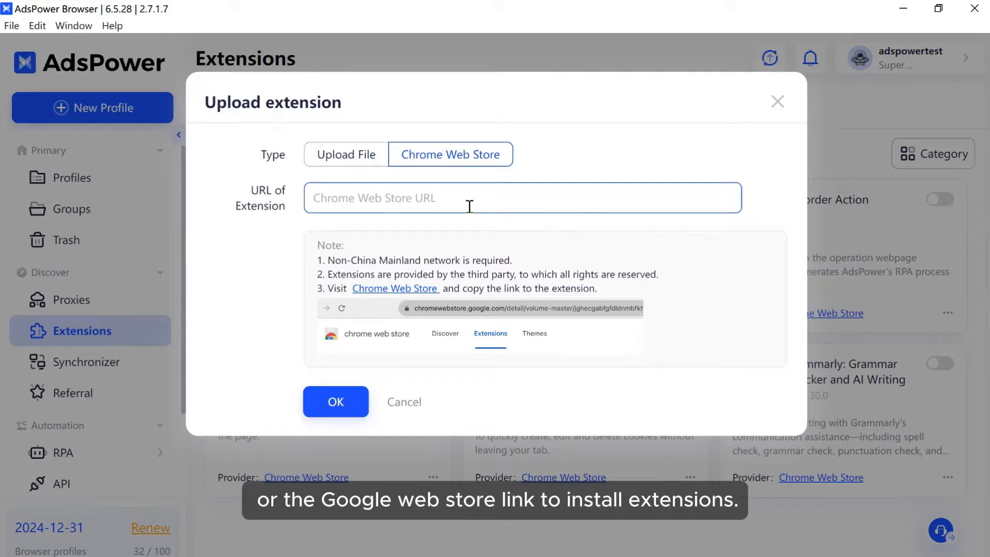
pyautogui.click(777, 102)
# - Examine the form for a new extension category and the further options of the AdsPower Authenticator extension
pyautogui.click(933, 154)
pyautogui.click(278, 159)
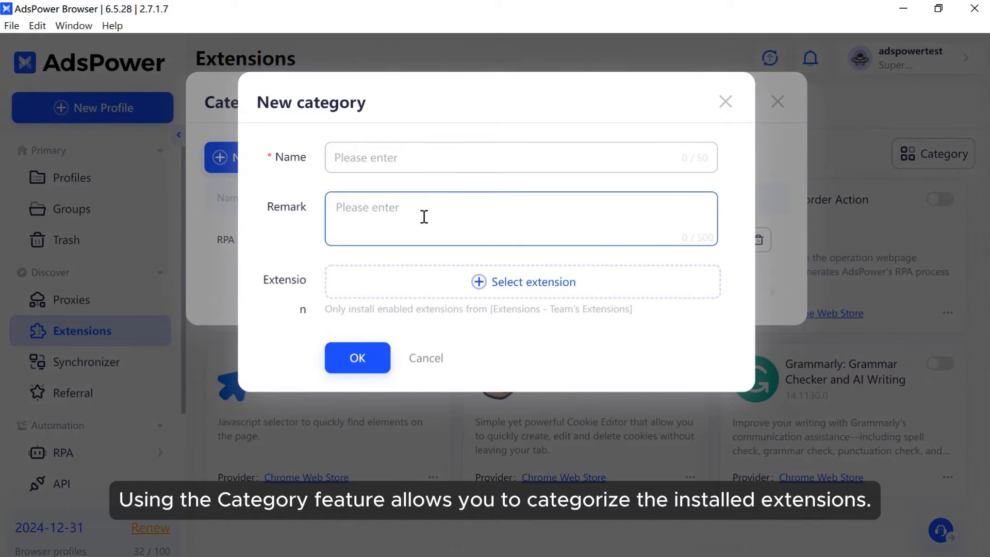
pyautogui.click(725, 102)
pyautogui.click(777, 102)
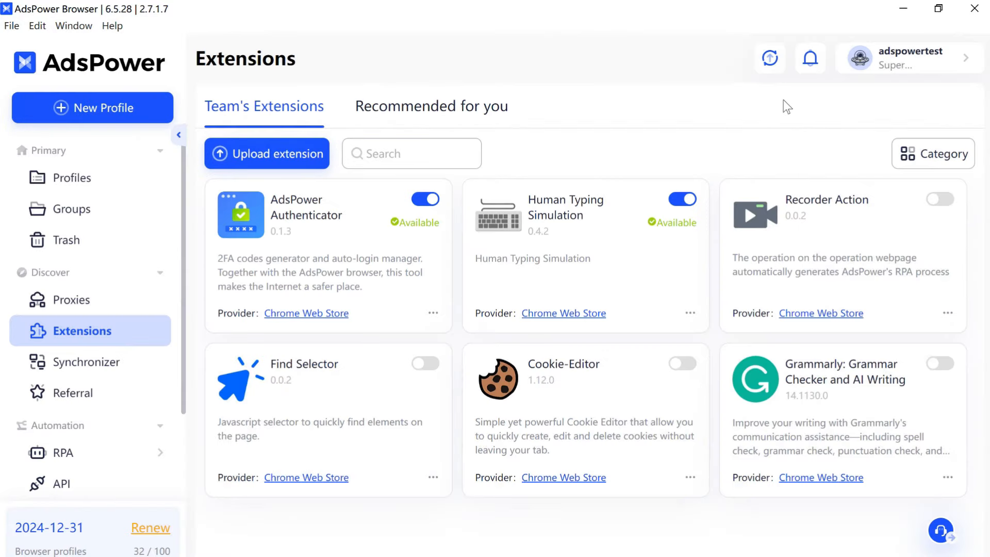
pyautogui.click(433, 313)
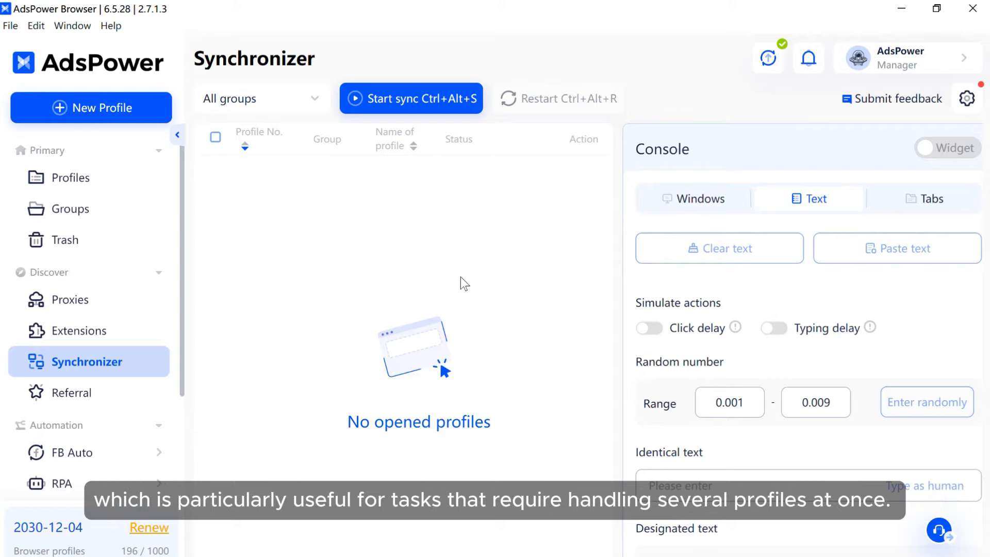
# - Launch both profiles in the test group
pyautogui.click(71, 177)
pyautogui.click(216, 179)
pyautogui.click(222, 140)
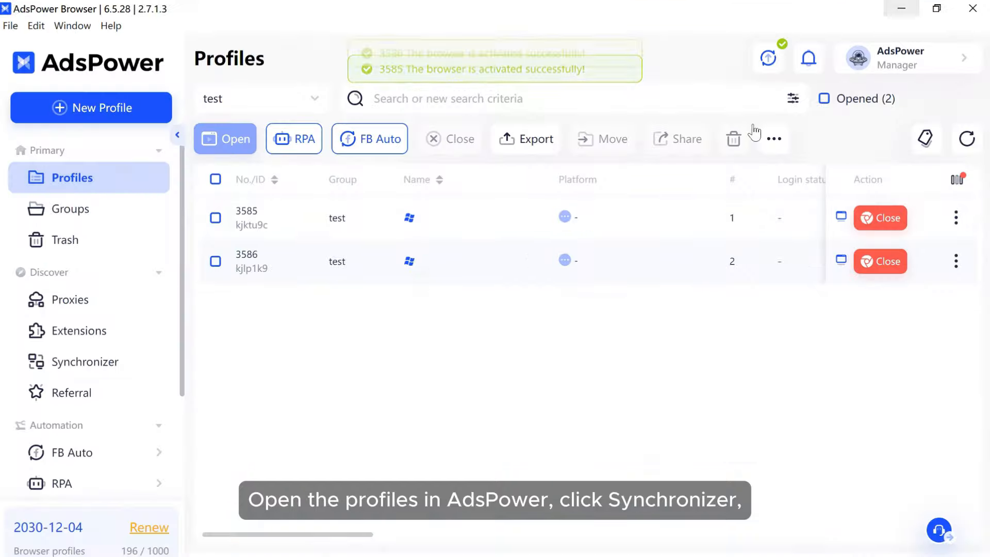
# - Start synchronizing the two opened profiles with 3585 as the main window, and enter "hello" in its Google search box
pyautogui.click(111, 364)
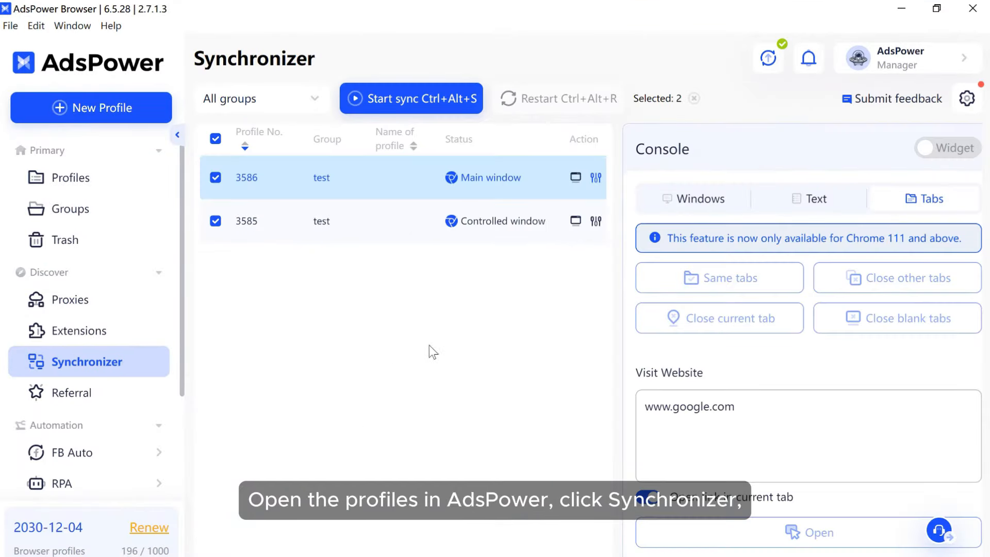
pyautogui.click(575, 220)
pyautogui.click(429, 101)
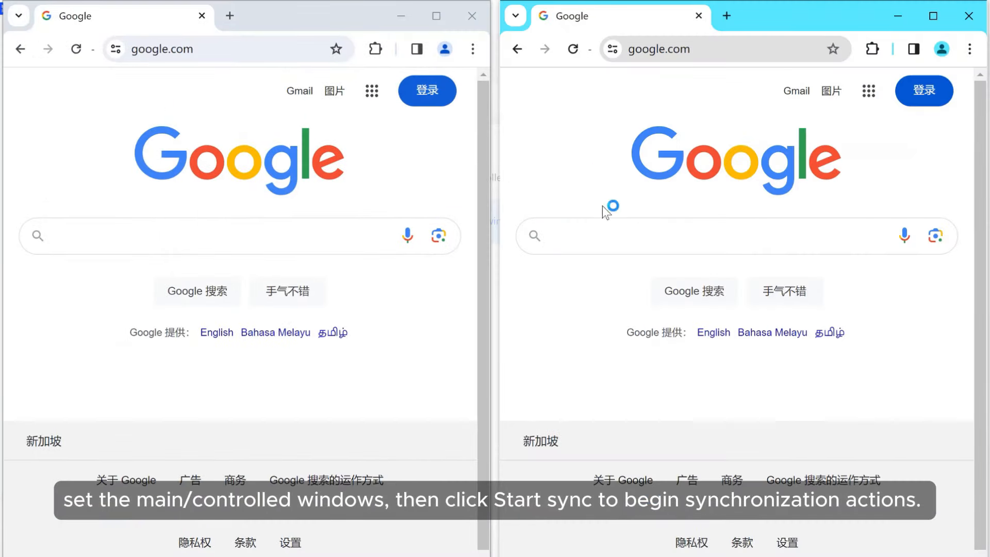
pyautogui.click(608, 239)
pyautogui.write('hello')
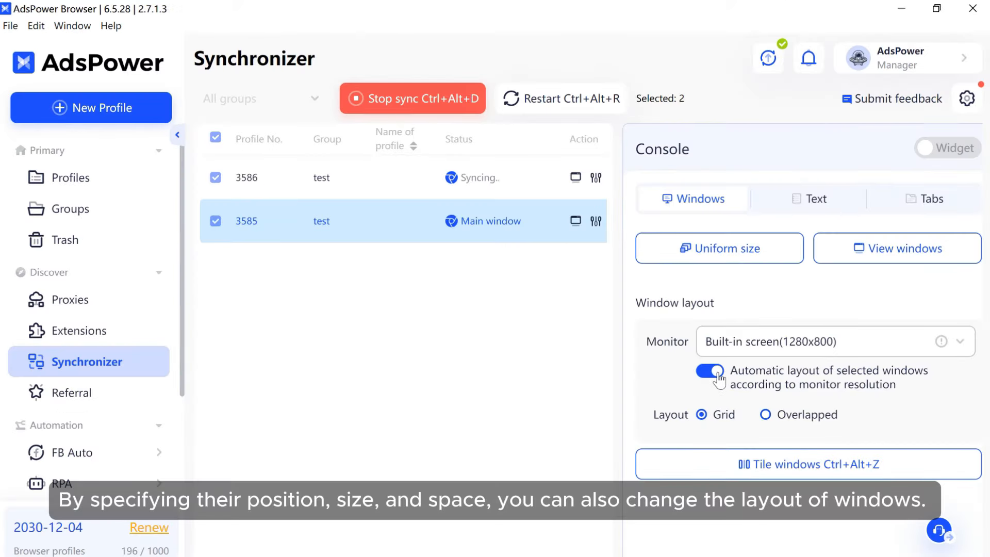
# - Turn off the automatic layout of selected windows and examine the custom position, size, space and per-row settings
pyautogui.click(717, 375)
pyautogui.scroll(-3, 686, 431)
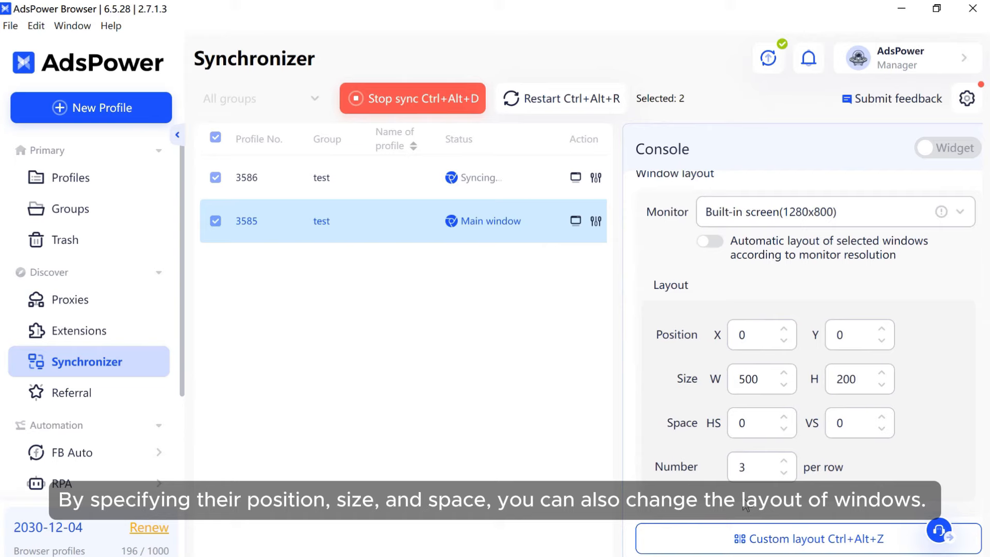
pyautogui.scroll(2, 745, 506)
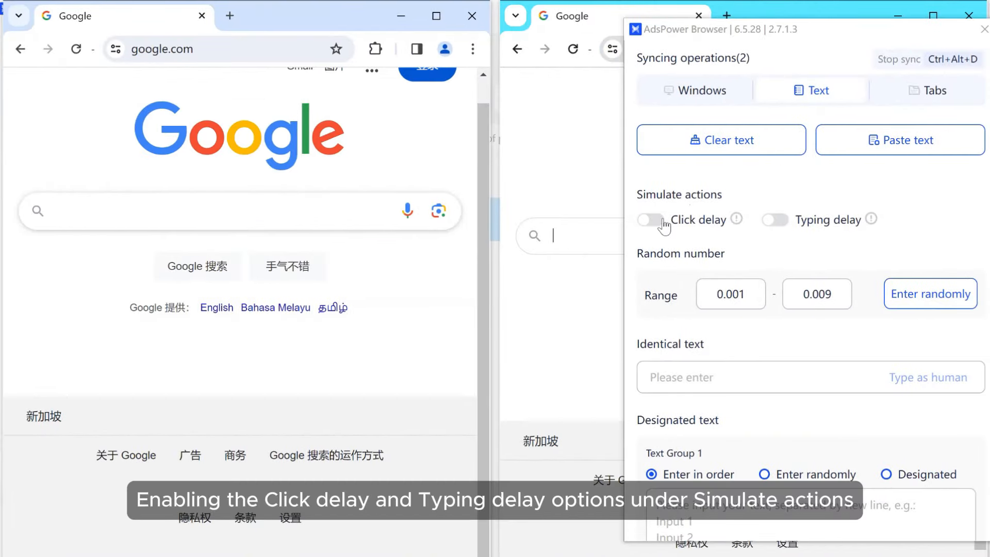
# - Try out the Click delay and Typing delay options for simulated actions, and turn both off again
pyautogui.click(663, 221)
pyautogui.click(773, 221)
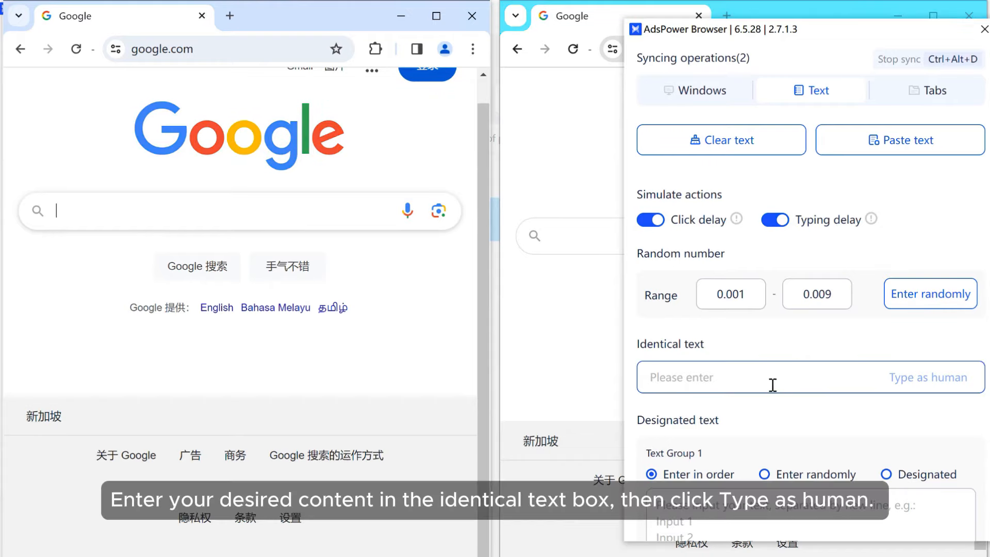
pyautogui.click(778, 221)
pyautogui.click(656, 219)
# - Enter "hello" as the identical text and have it typed as human in the synced windows
pyautogui.click(731, 377)
pyautogui.write('hello')
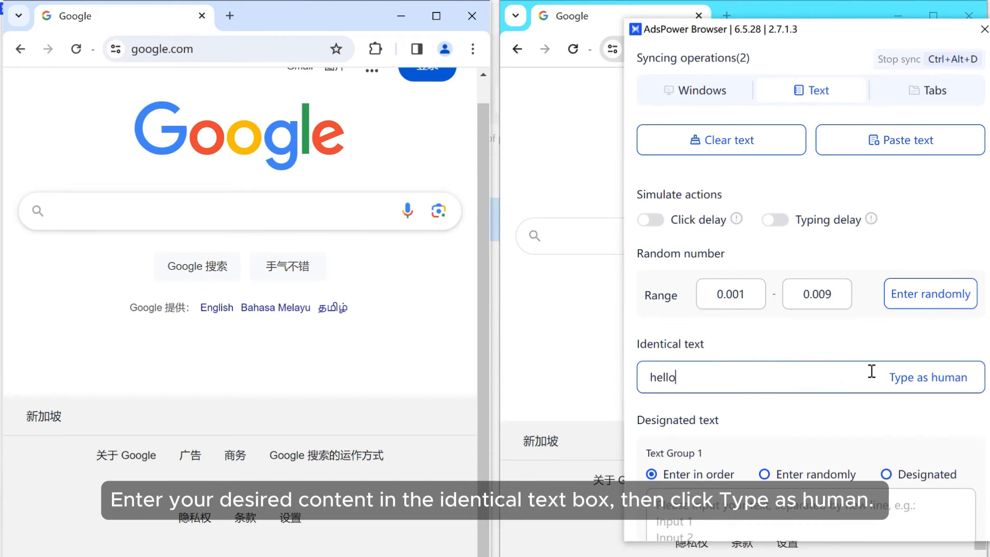
pyautogui.click(904, 378)
# - Enter "hello" and "hi" on separate lines as designated text in Text Group 1, and have them typed as human
pyautogui.scroll(-2, 773, 425)
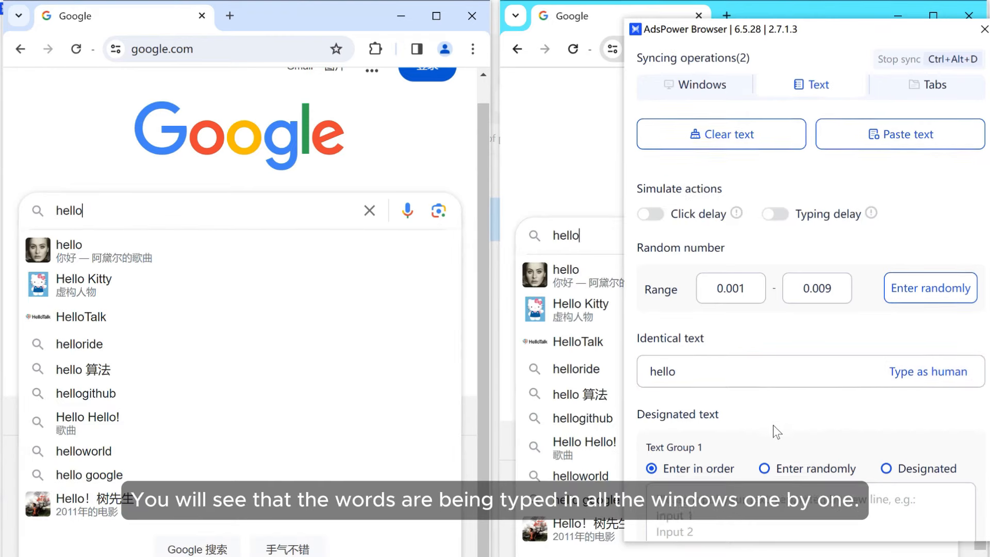
pyautogui.scroll(-2, 772, 424)
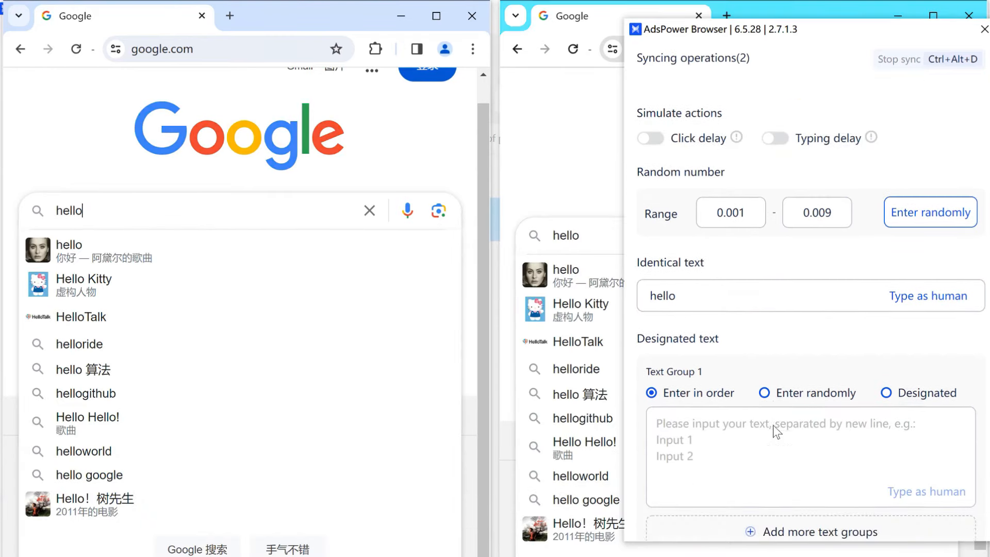
pyautogui.click(715, 404)
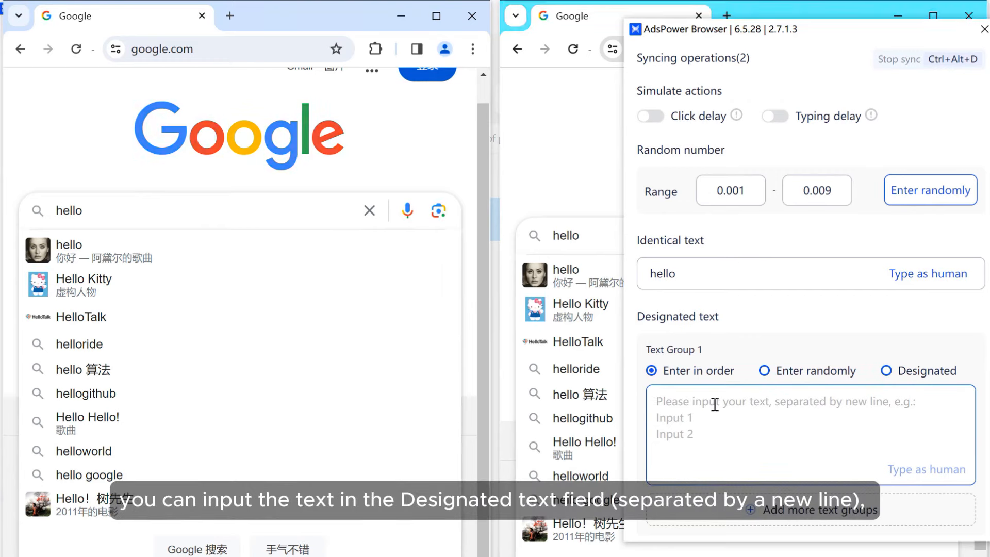
pyautogui.write('hello')
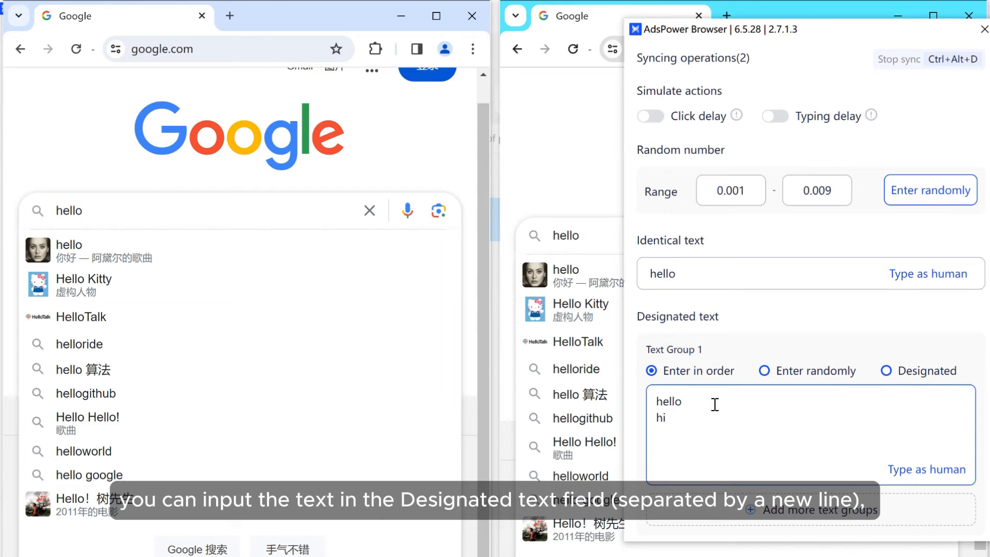
pyautogui.click(921, 470)
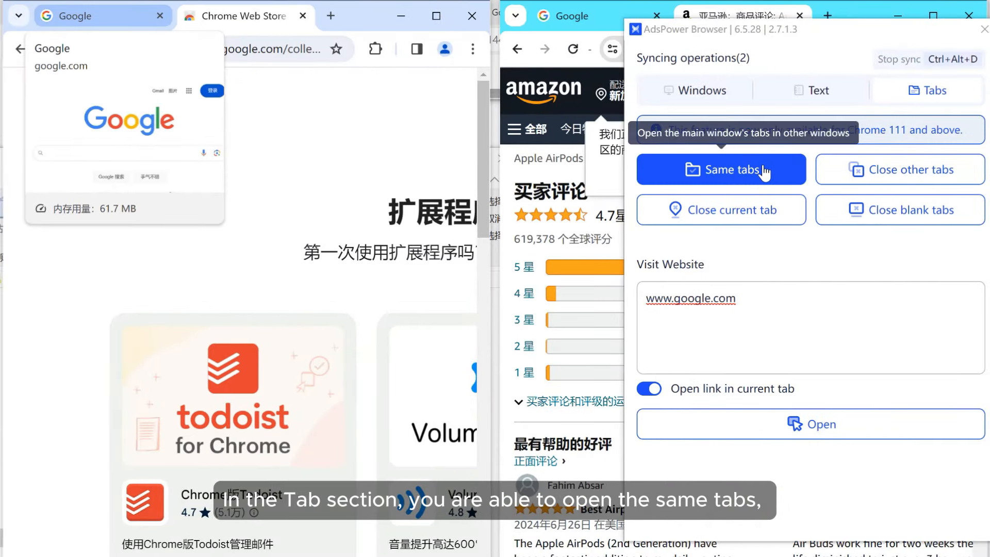
# - Open the main window's tabs in the other synced window, and close the current tab
pyautogui.click(766, 173)
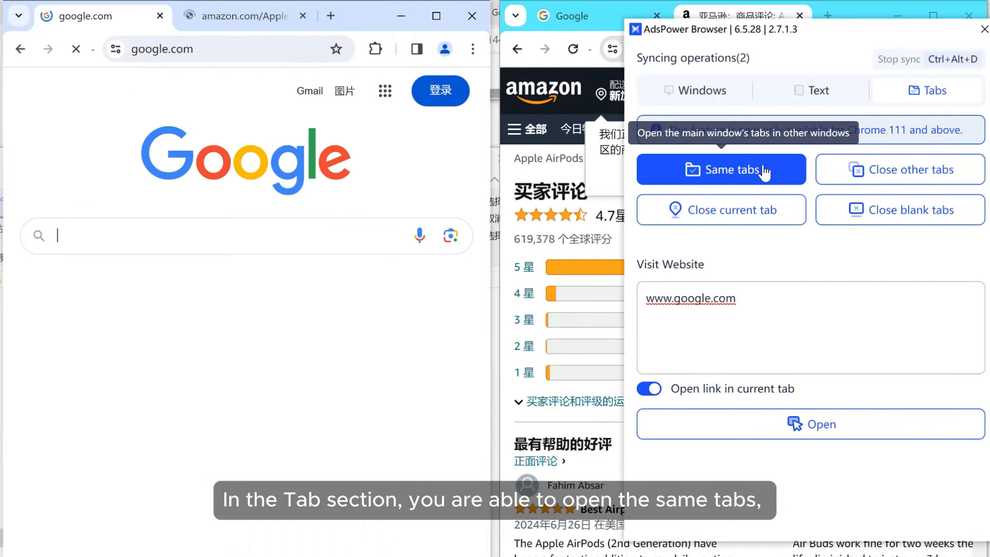
pyautogui.click(762, 215)
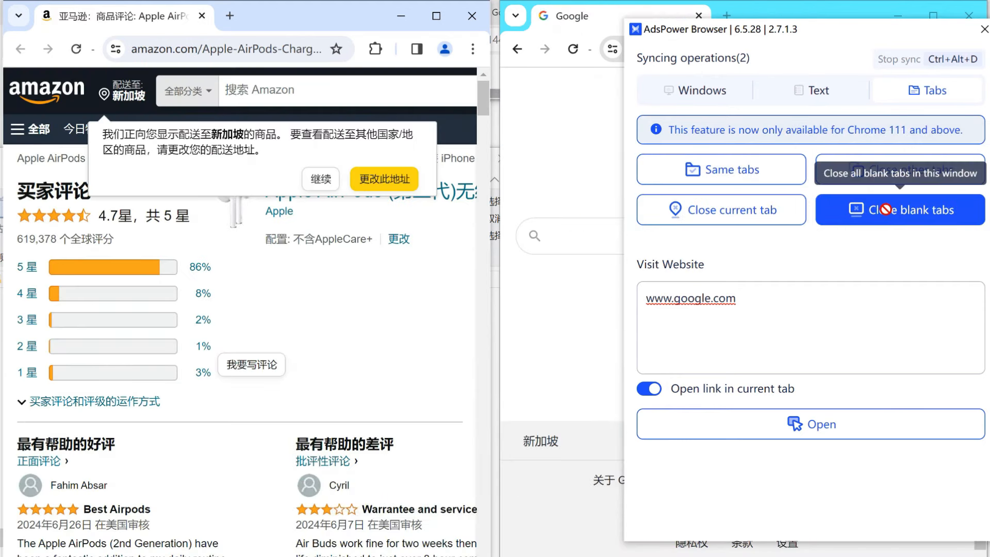
pyautogui.click(822, 426)
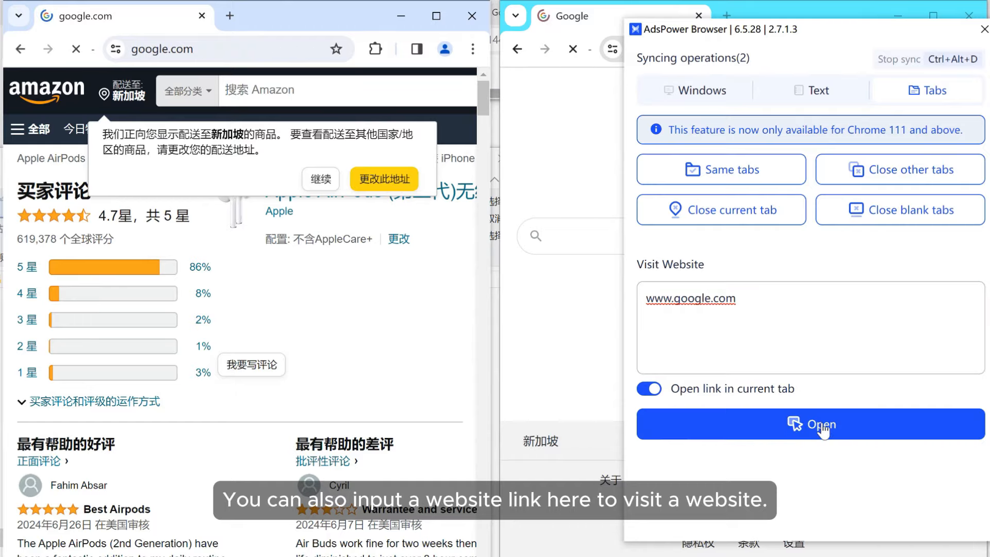